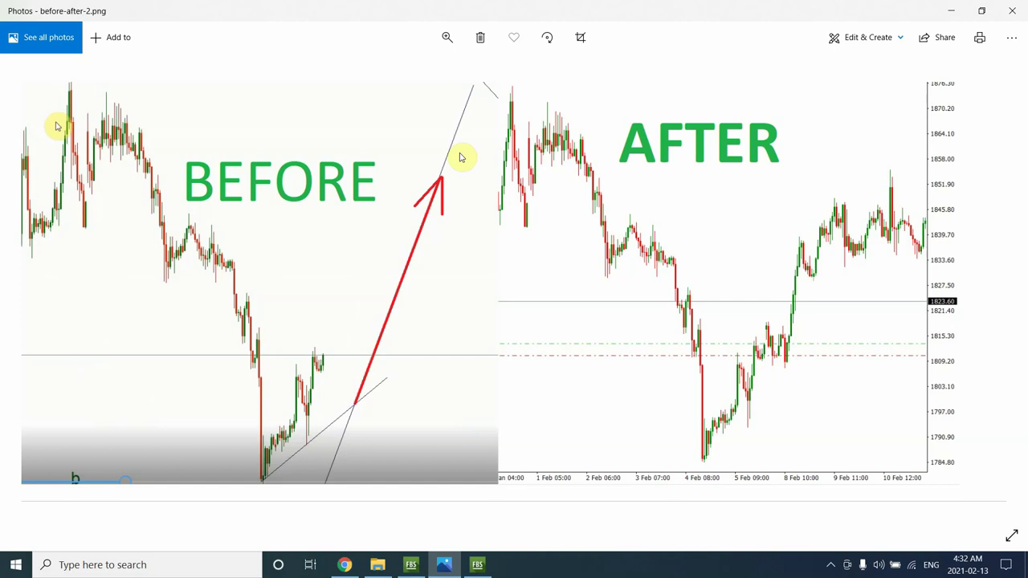
Switch from Windows Photos to the FBS MetaTrader terminal showing the XAUUSD daily wave chart
{"action": "left_click", "coordinate": [477, 567]}
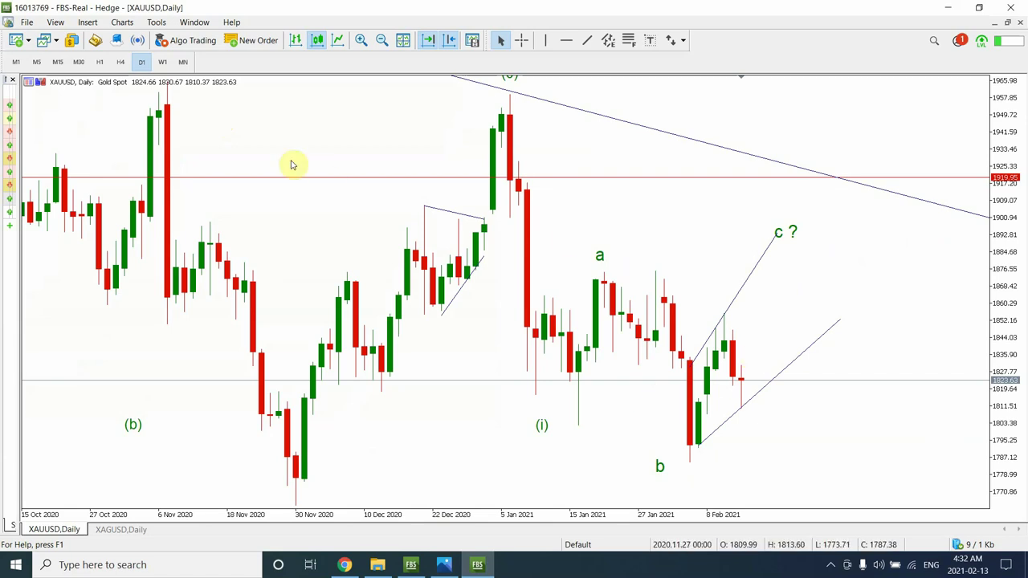
Put XAUUSD on MN monthly bars and zoom out twice to reveal history back to 1996
{"action": "left_click", "coordinate": [183, 64]}
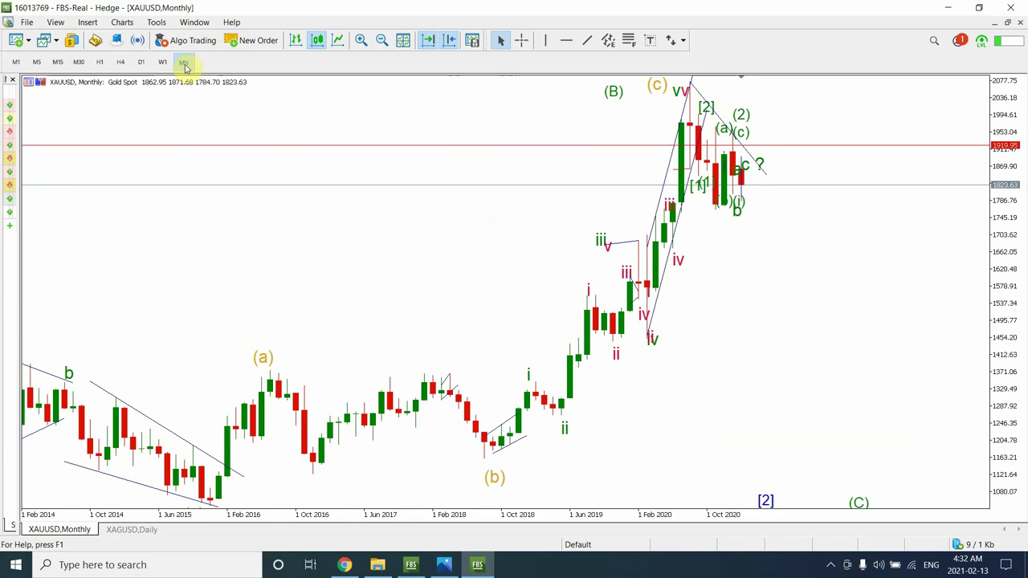
{"action": "left_click", "coordinate": [381, 41]}
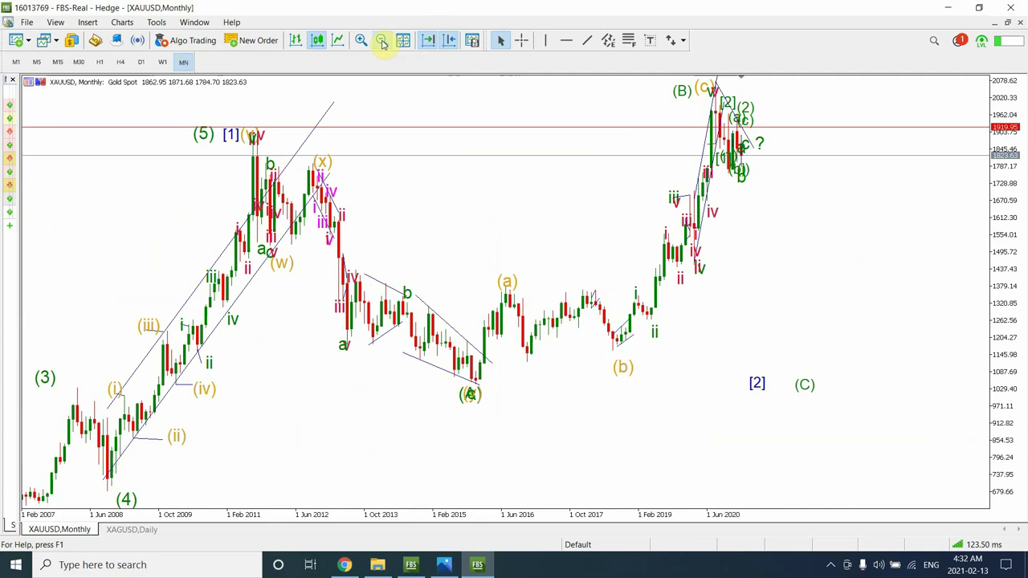
{"action": "left_click", "coordinate": [381, 42]}
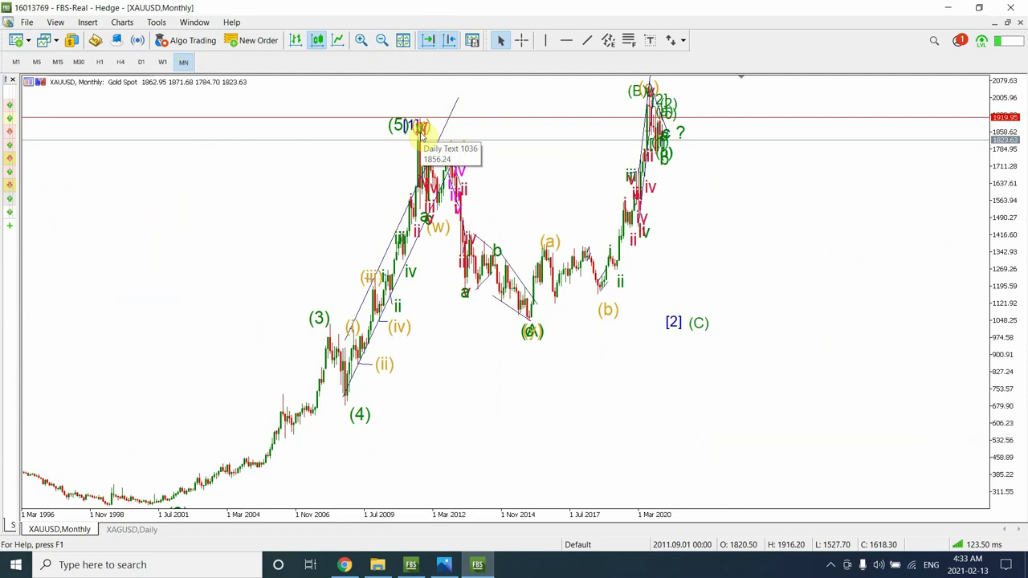
Zoom in twice so the monthly XAUUSD candles span roughly 2014 to late 2020
{"action": "left_click", "coordinate": [361, 41]}
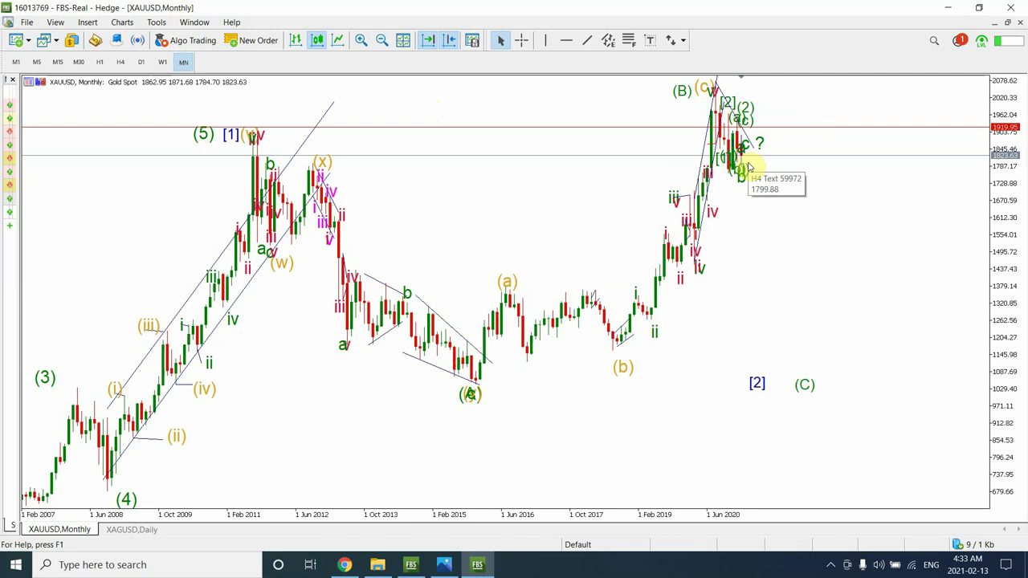
{"action": "left_click", "coordinate": [361, 40]}
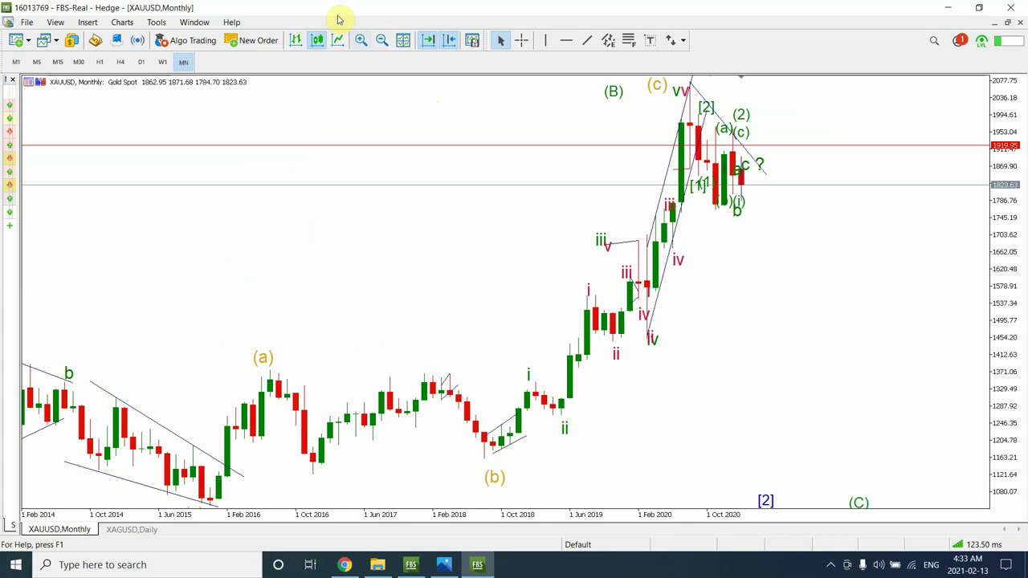
Adjust the zoom out, in, then out again so the monthly chart spans 2007 through 2020
{"action": "left_click", "coordinate": [381, 40]}
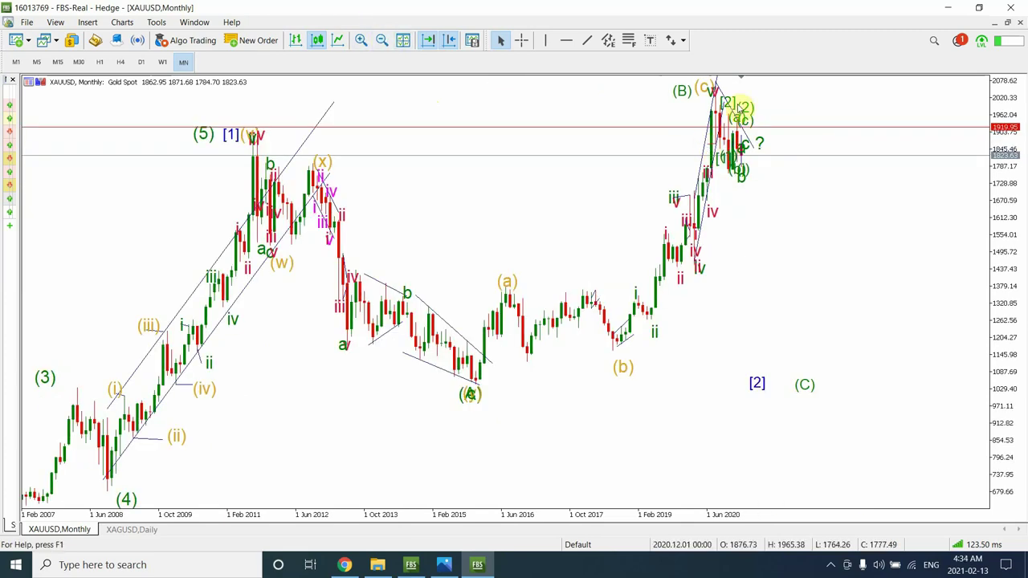
{"action": "left_click", "coordinate": [359, 40]}
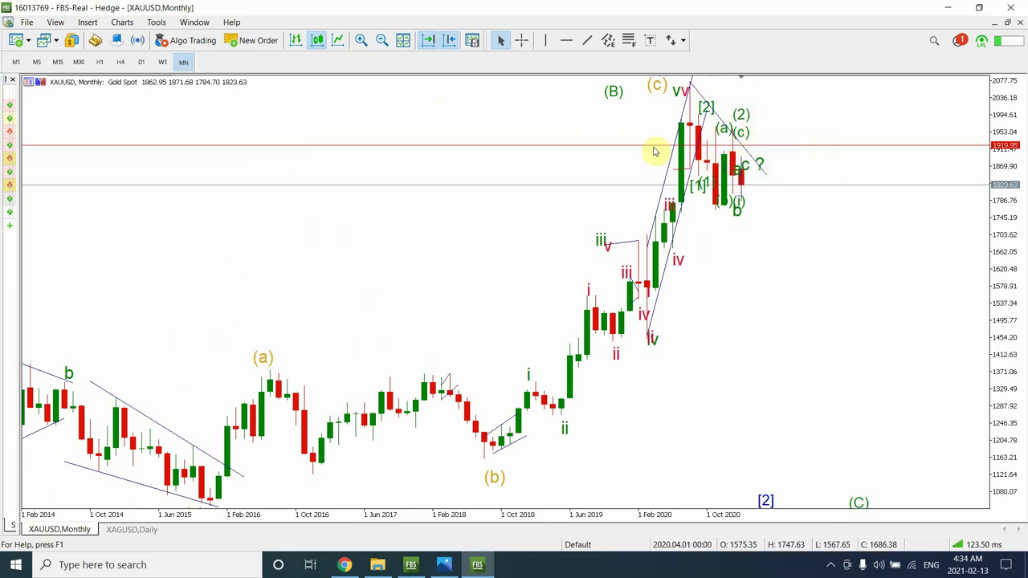
{"action": "left_click", "coordinate": [381, 40]}
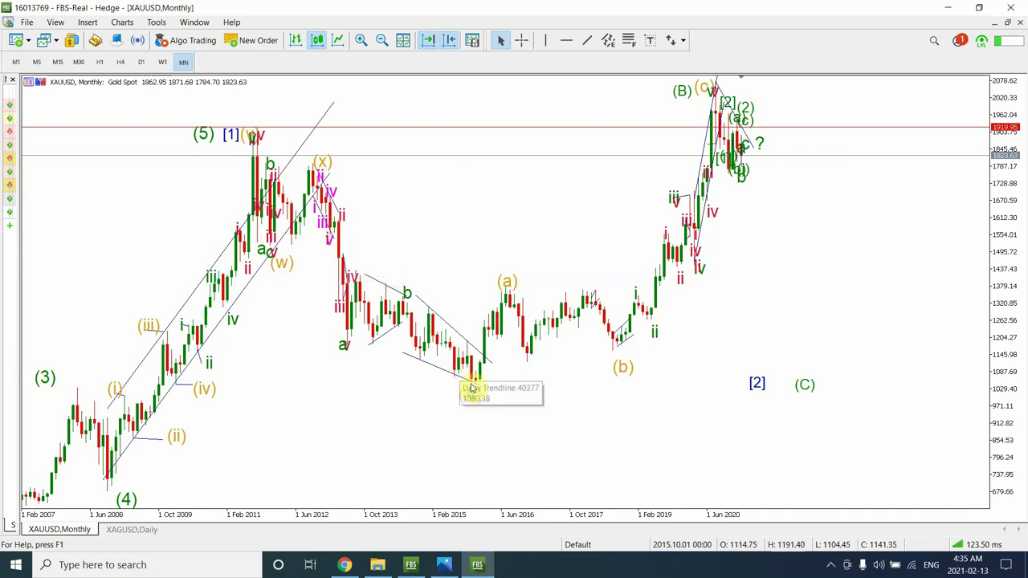
Switch gold to W1 weekly bars and zoom in on July 2019 to January 2021
{"action": "left_click", "coordinate": [162, 63]}
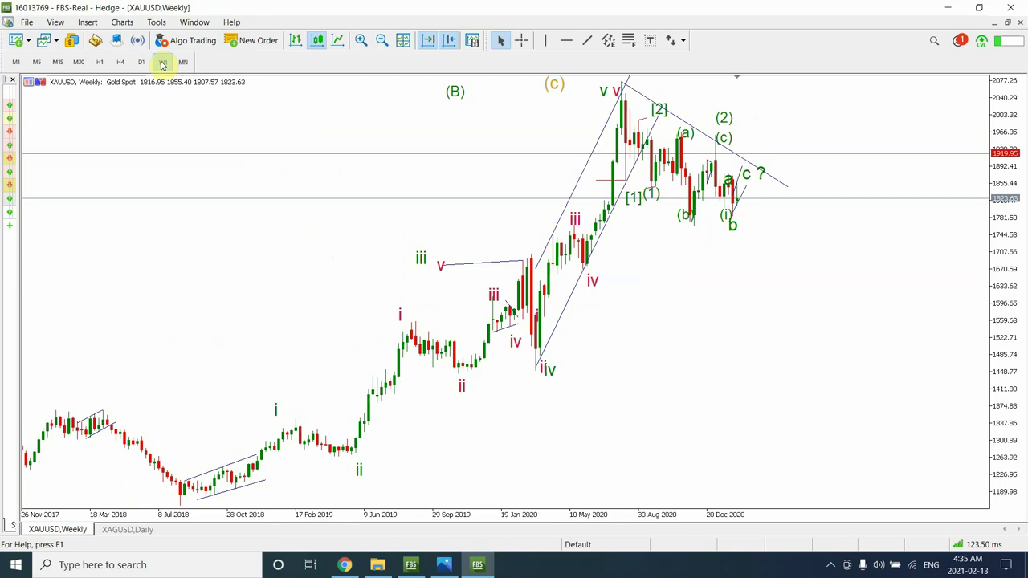
{"action": "left_click", "coordinate": [360, 40]}
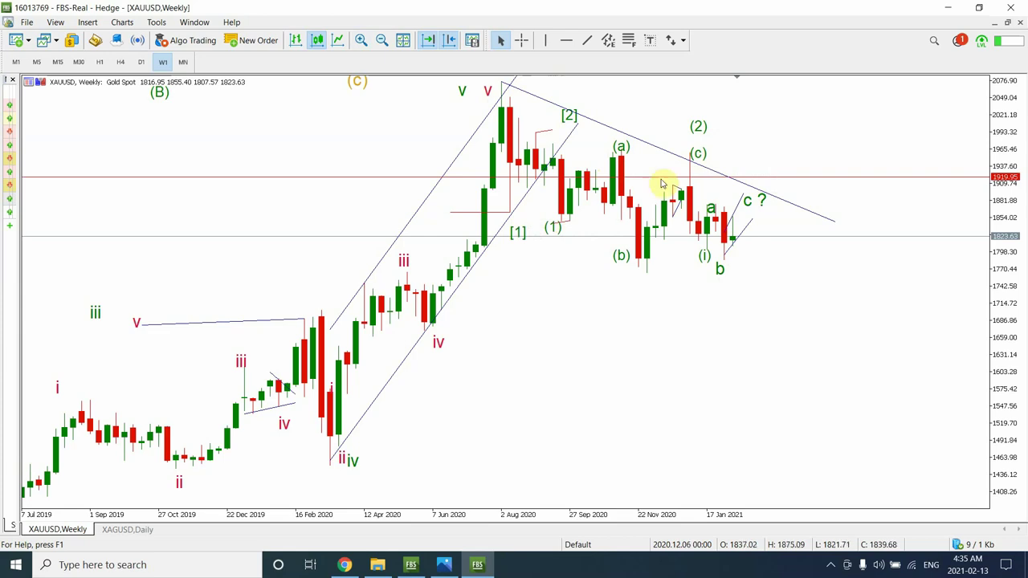
{"action": "mouse_move", "coordinate": [657, 236]}
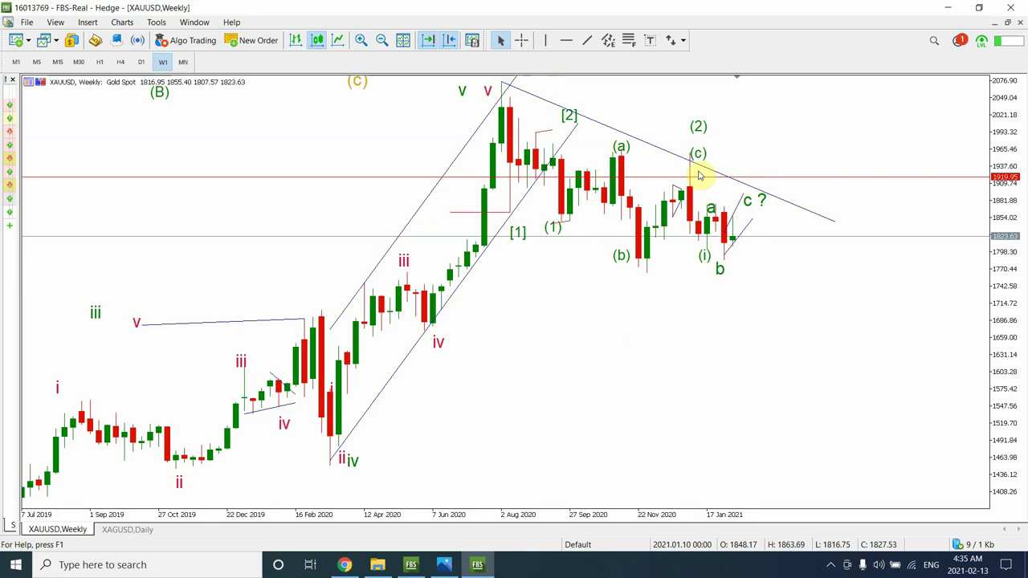
{"action": "mouse_move", "coordinate": [693, 164]}
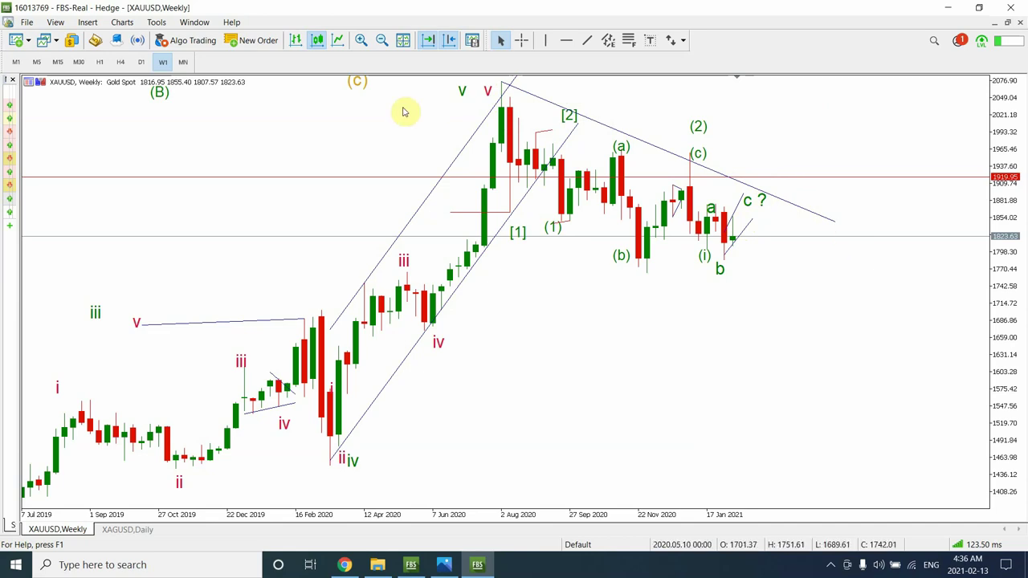
Zoom out on monthly bars, then return to weekly bars spanning from late 2017
{"action": "left_click", "coordinate": [184, 62]}
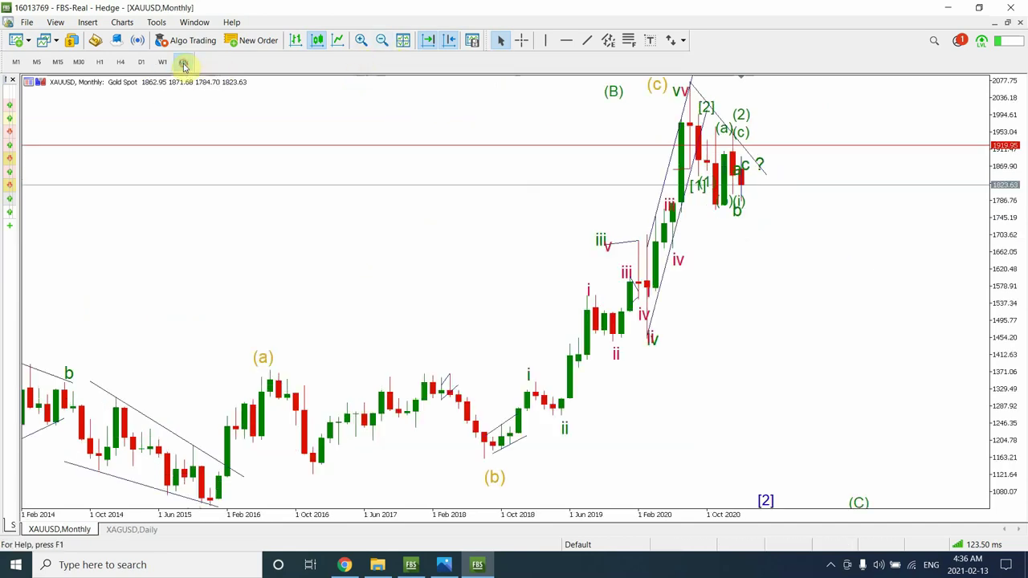
{"action": "left_click", "coordinate": [383, 40]}
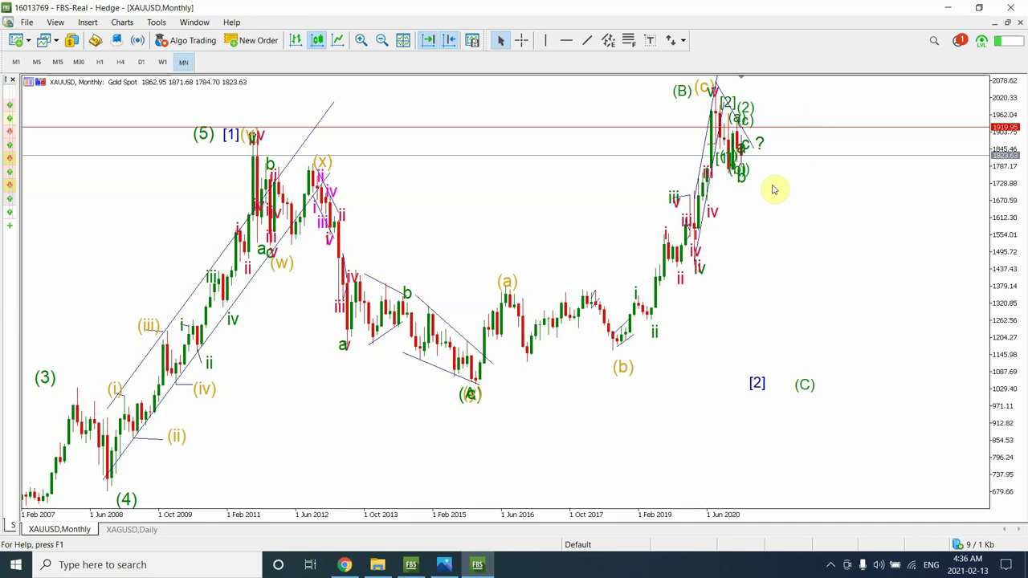
{"action": "left_click", "coordinate": [163, 62]}
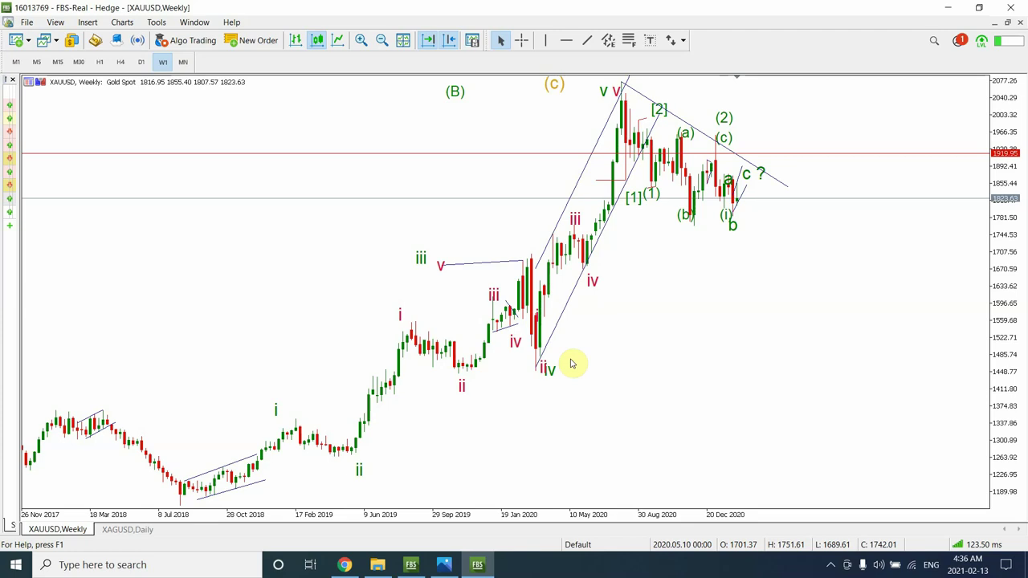
Draw a steep rising trendline from the ii low to near 2000 on the weekly chart
{"action": "left_click", "coordinate": [382, 40]}
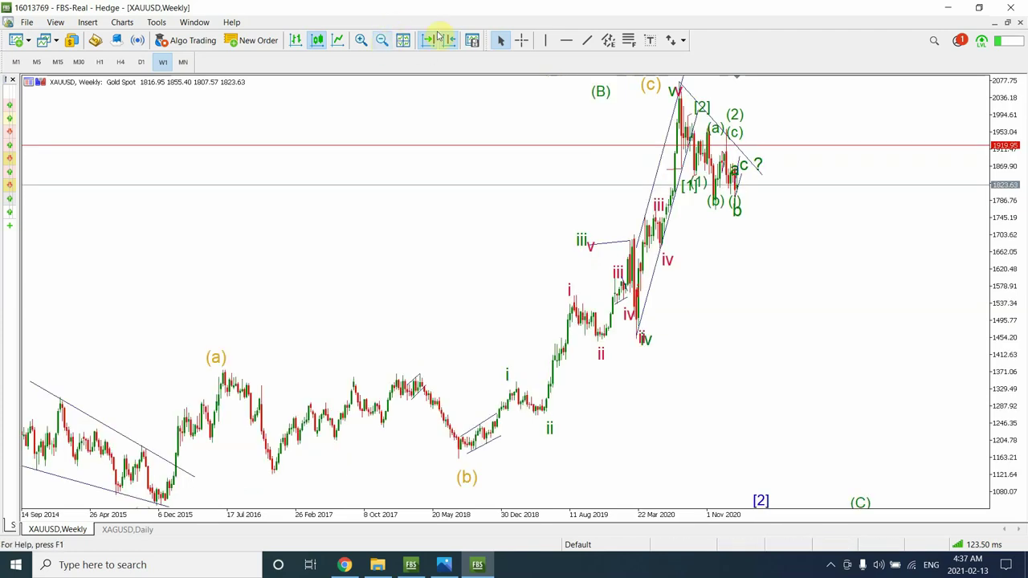
{"action": "left_click", "coordinate": [587, 41]}
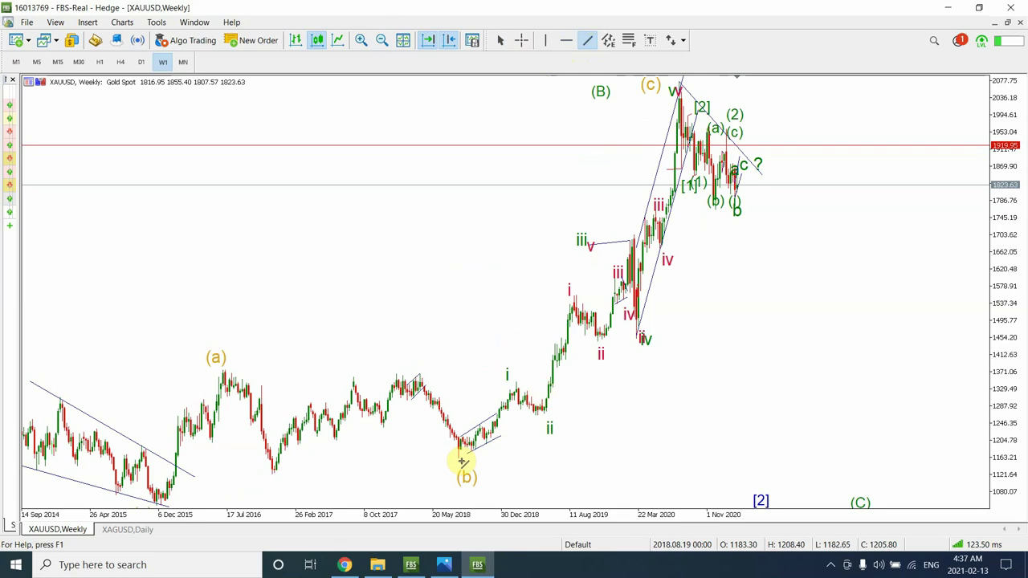
{"action": "mouse_move", "coordinate": [457, 461]}
{"action": "left_mouse_down"}
{"action": "mouse_move", "coordinate": [752, 360]}
{"action": "mouse_move", "coordinate": [875, 207]}
{"action": "mouse_move", "coordinate": [932, 193]}
{"action": "left_mouse_up"}
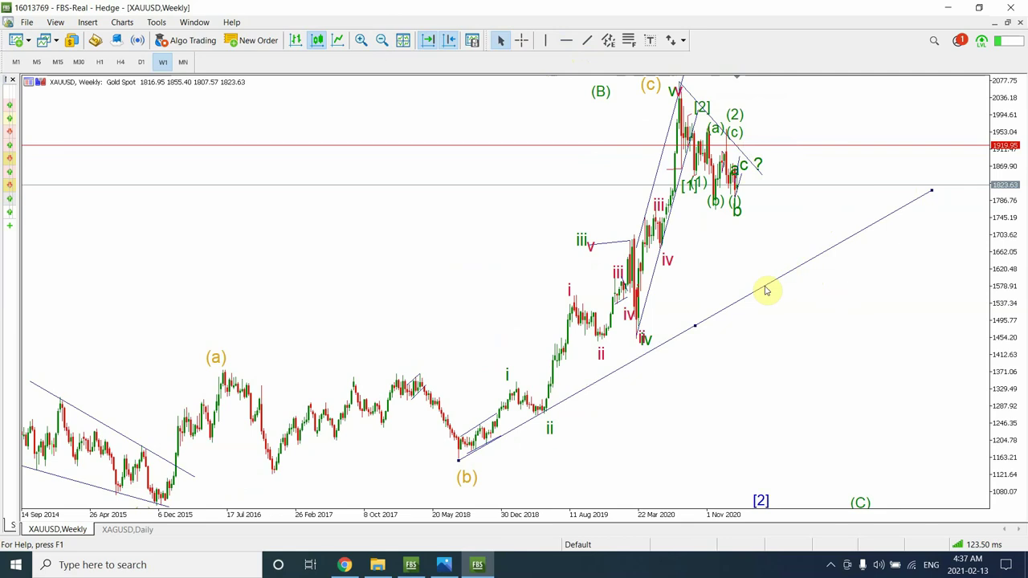
{"action": "left_click_drag", "start_coordinate": [458, 464], "coordinate": [545, 415]}
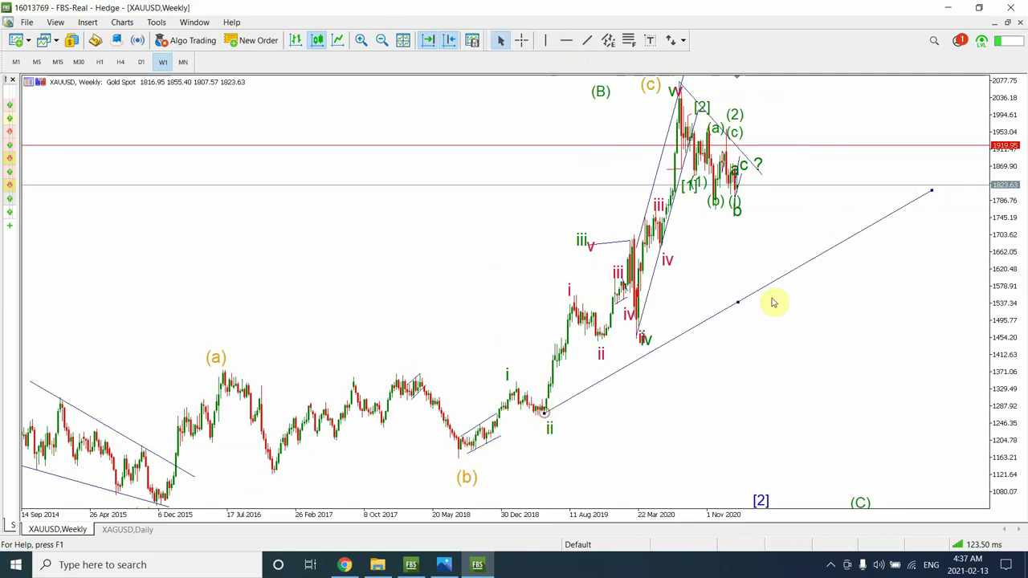
{"action": "left_click_drag", "start_coordinate": [932, 191], "coordinate": [912, 114]}
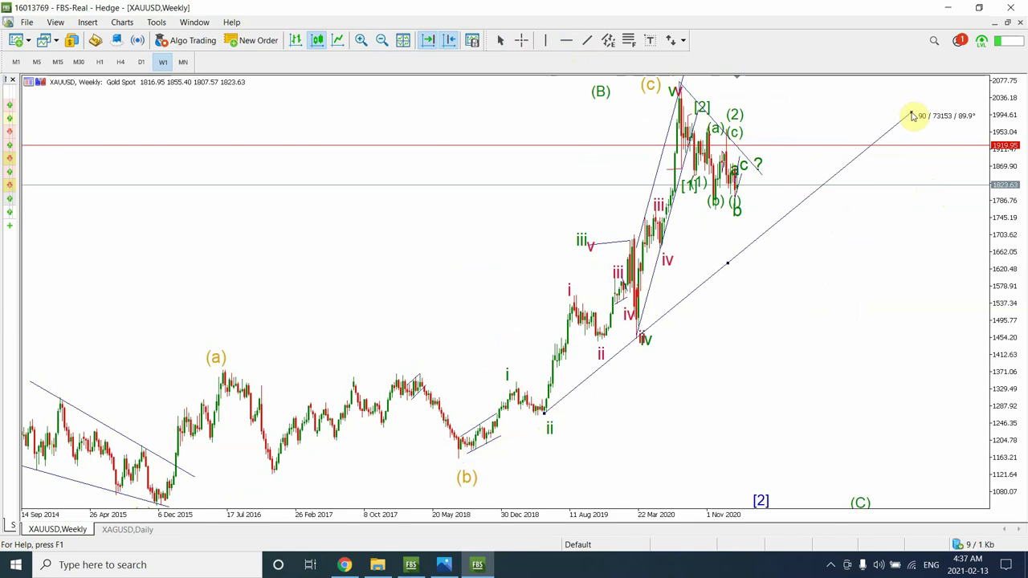
{"action": "left_click_drag", "start_coordinate": [912, 115], "coordinate": [912, 114]}
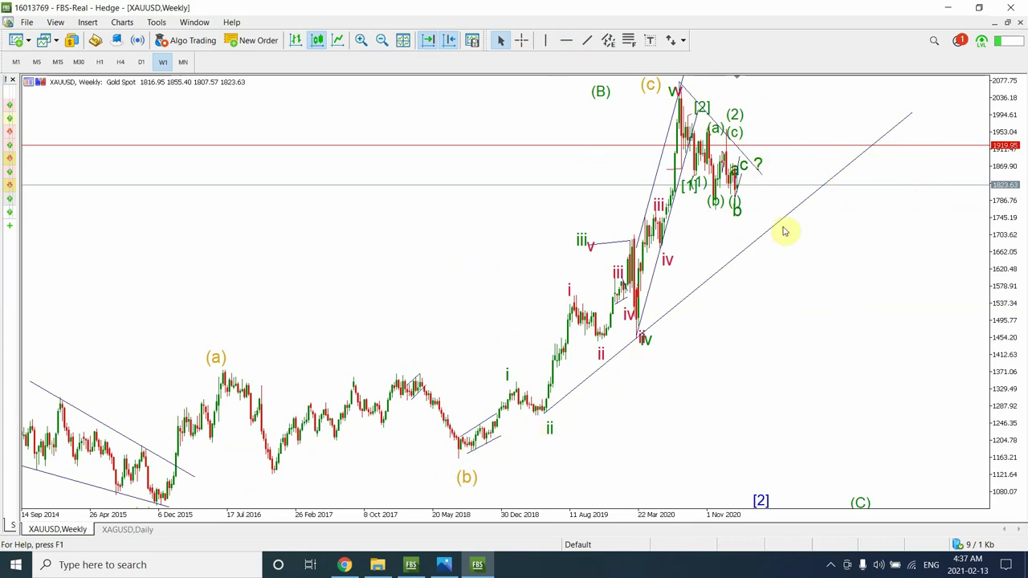
{"action": "left_click", "coordinate": [758, 244]}
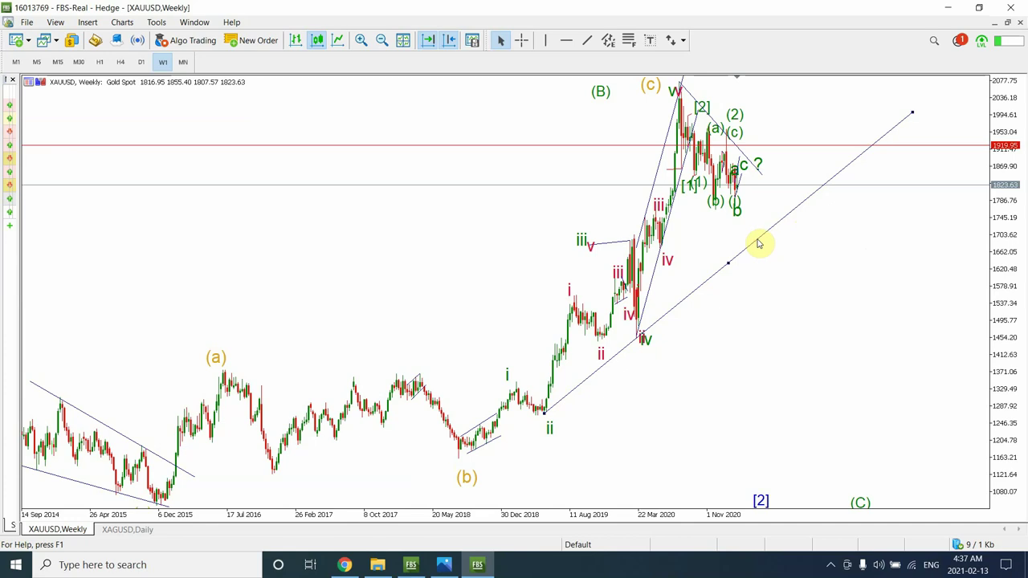
Delete the selected long ascending trendline from the weekly gold chart
{"action": "key", "text": "Delete"}
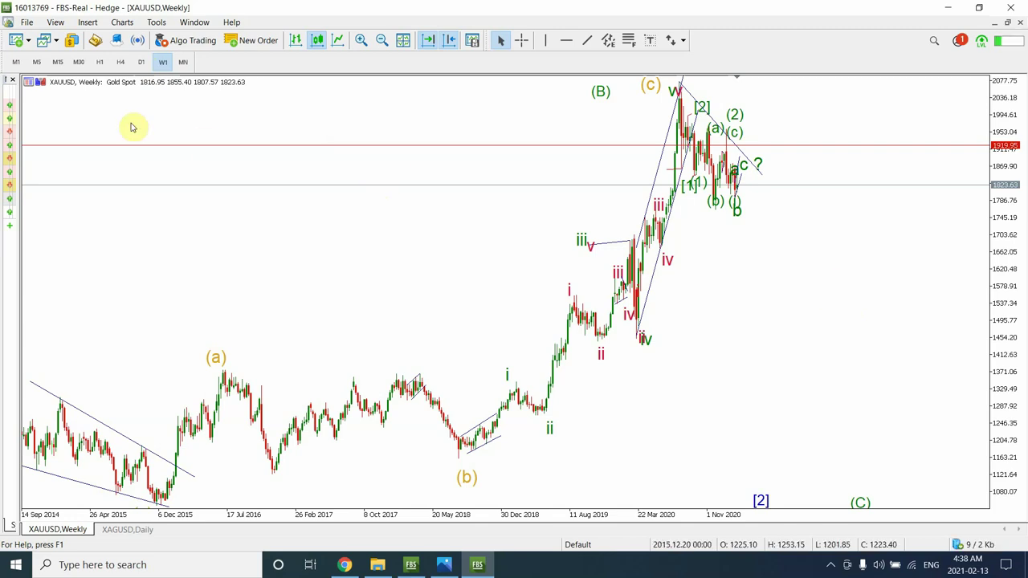
Compare daily and weekly gold views, then settle on H4 bars from late November 2020
{"action": "left_click", "coordinate": [143, 63]}
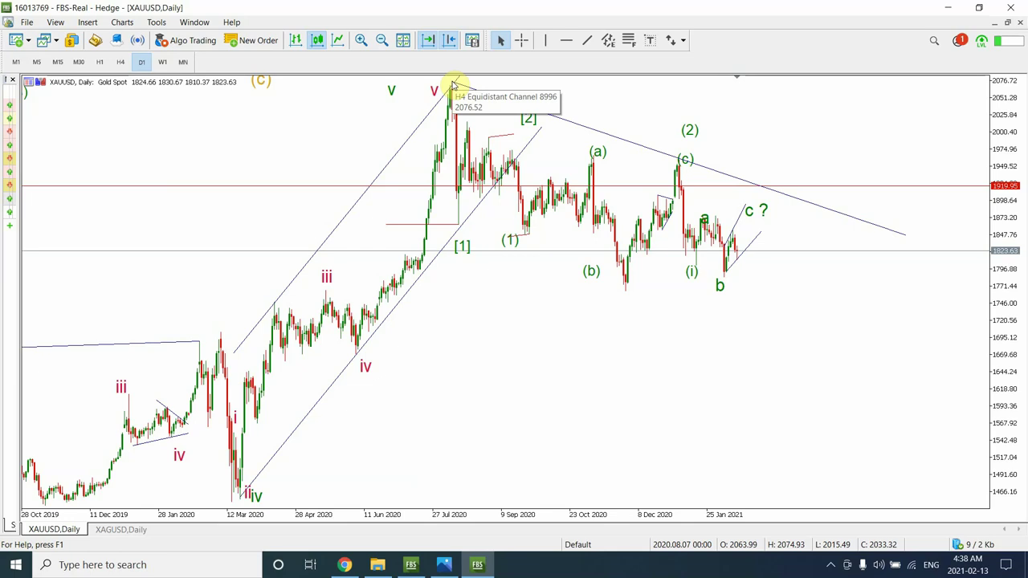
{"action": "left_click", "coordinate": [163, 63]}
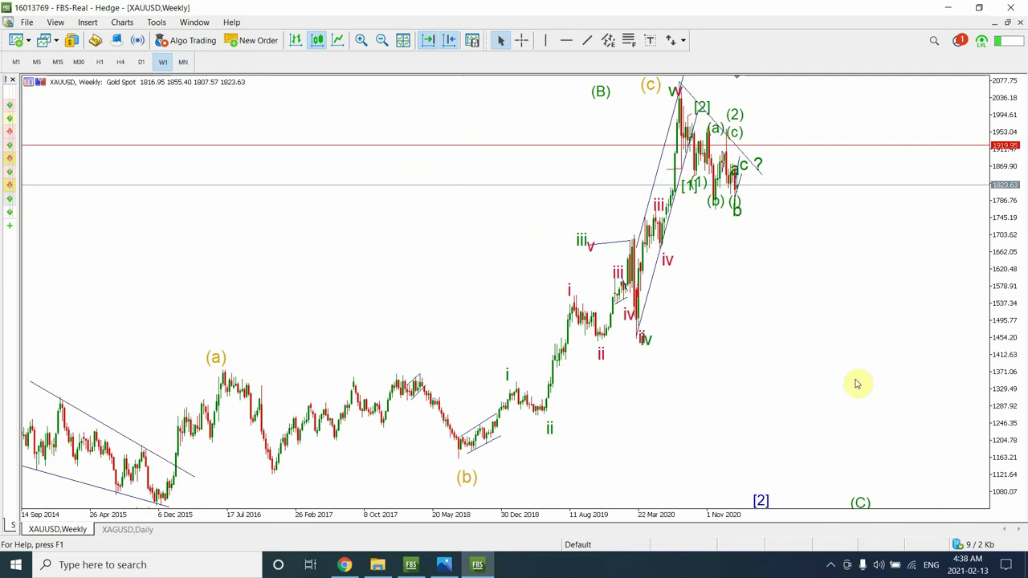
{"action": "left_click", "coordinate": [141, 62]}
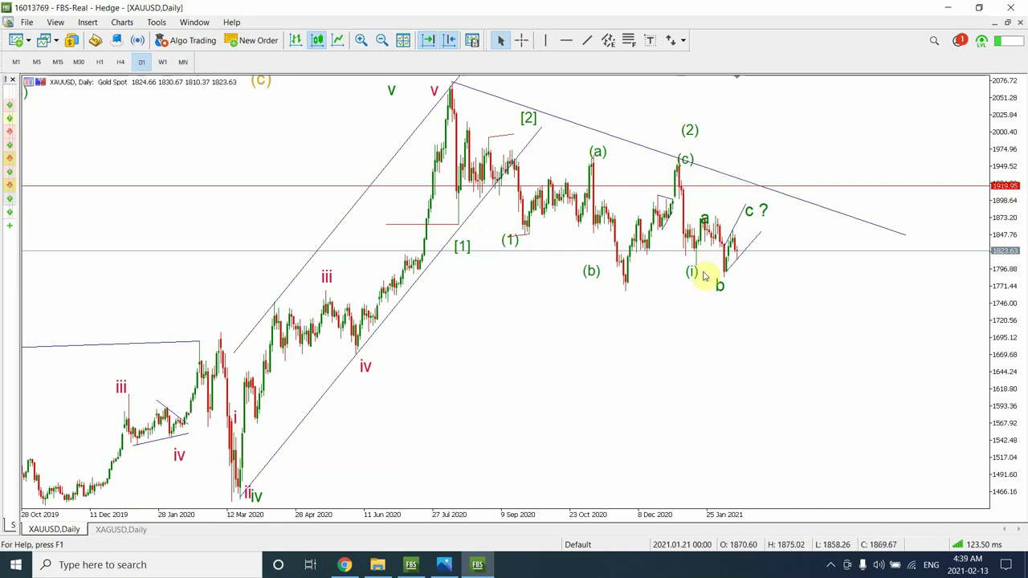
{"action": "left_click", "coordinate": [120, 62]}
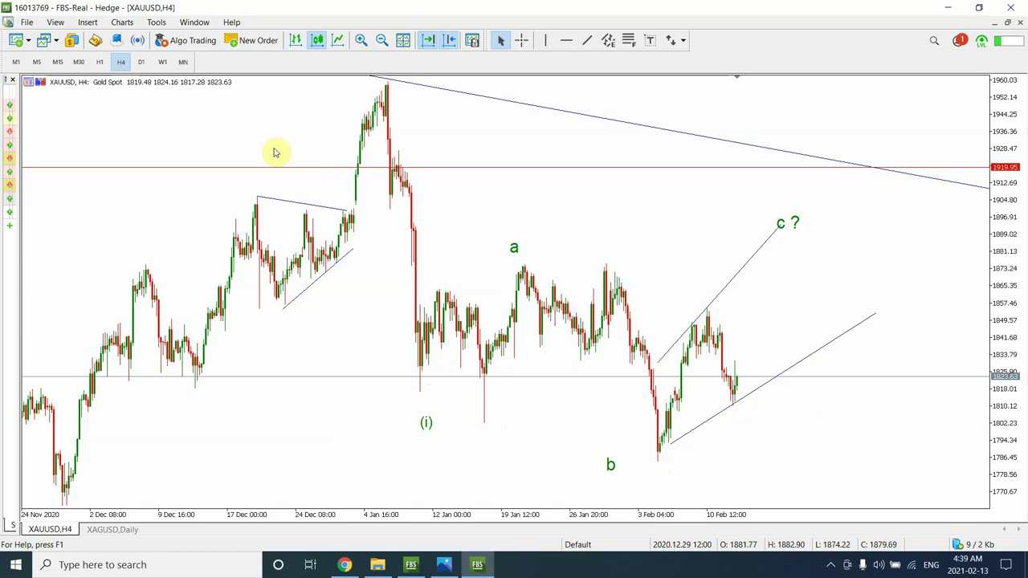
On hourly bars, add a horizontal support line at the 1810.40 low, then view M15 candles
{"action": "left_click", "coordinate": [100, 63]}
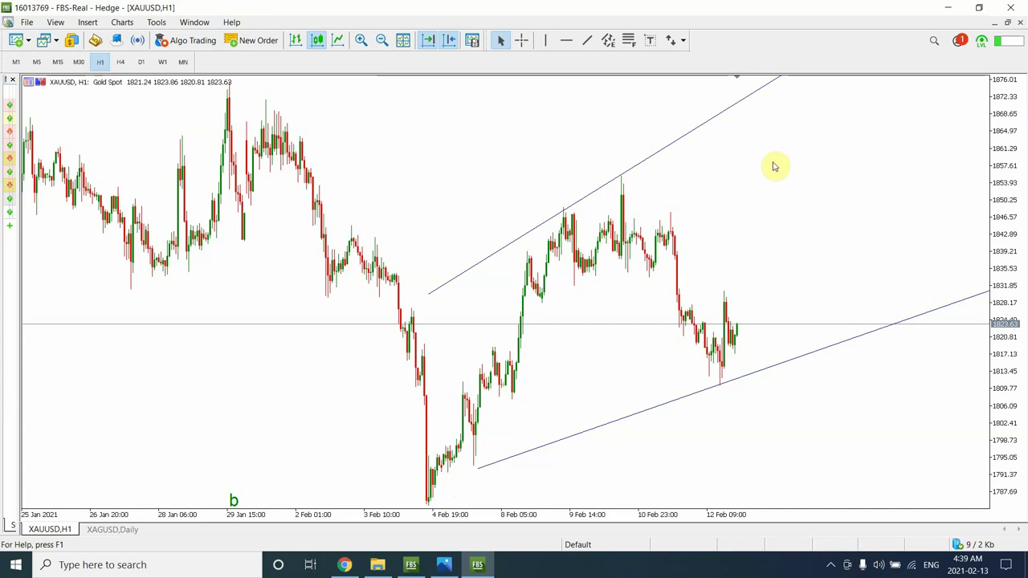
{"action": "left_click", "coordinate": [567, 40]}
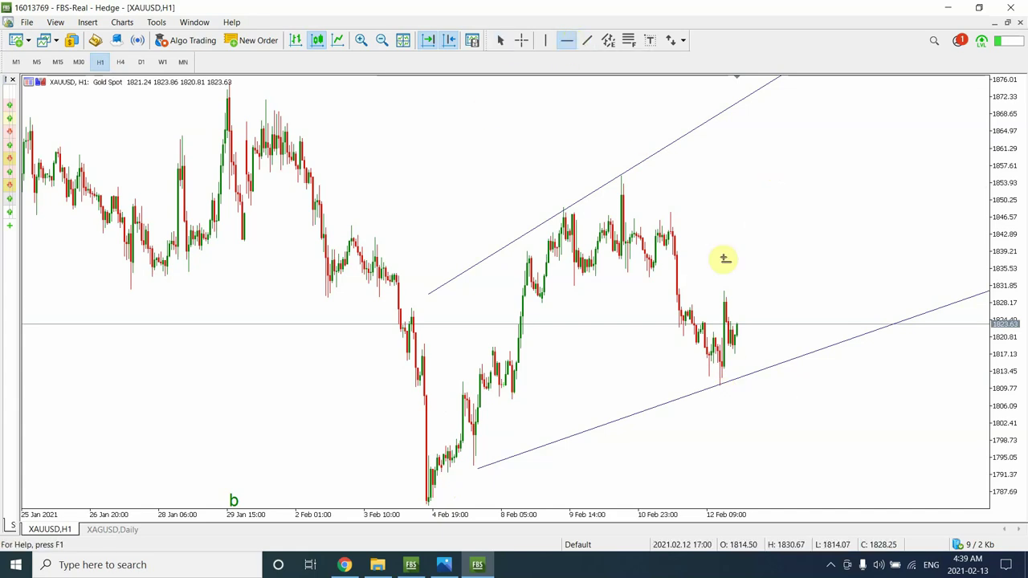
{"action": "left_click_drag", "start_coordinate": [654, 360], "coordinate": [651, 389]}
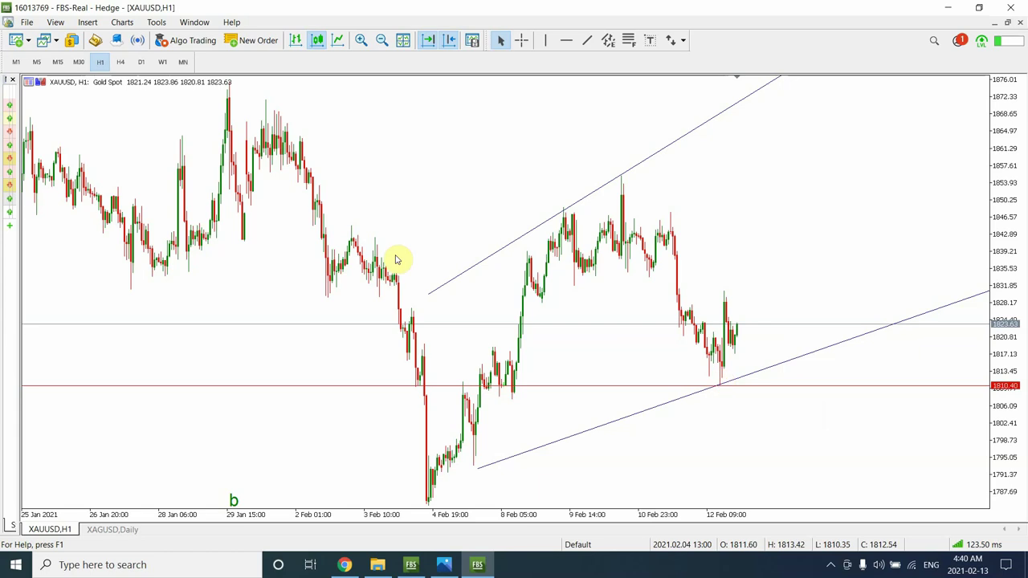
{"action": "left_click", "coordinate": [57, 62]}
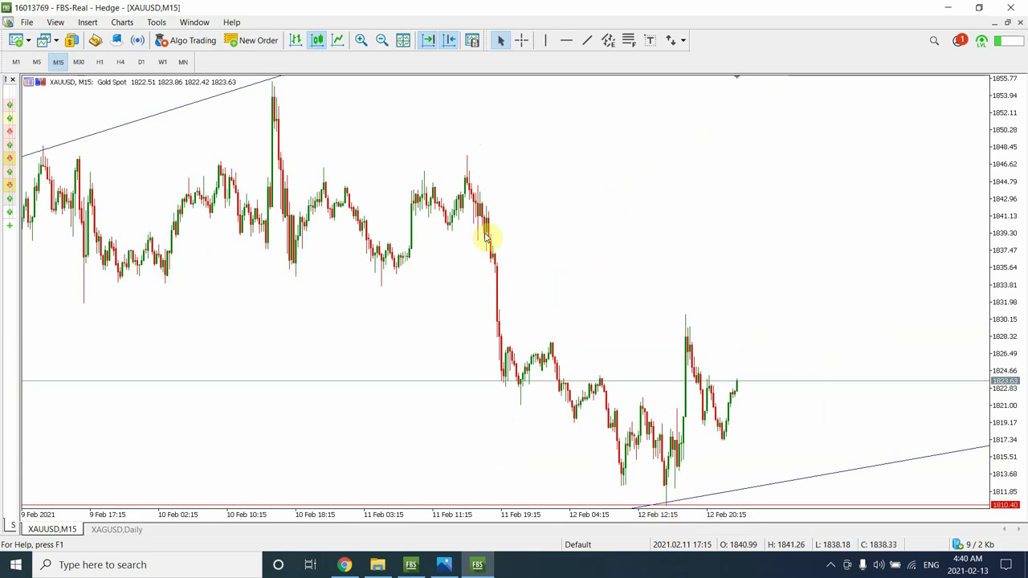
Draw a short falling trendline over the 11–12 February gold pullback, then zoom out onto 30-minute bars
{"action": "left_click", "coordinate": [586, 44]}
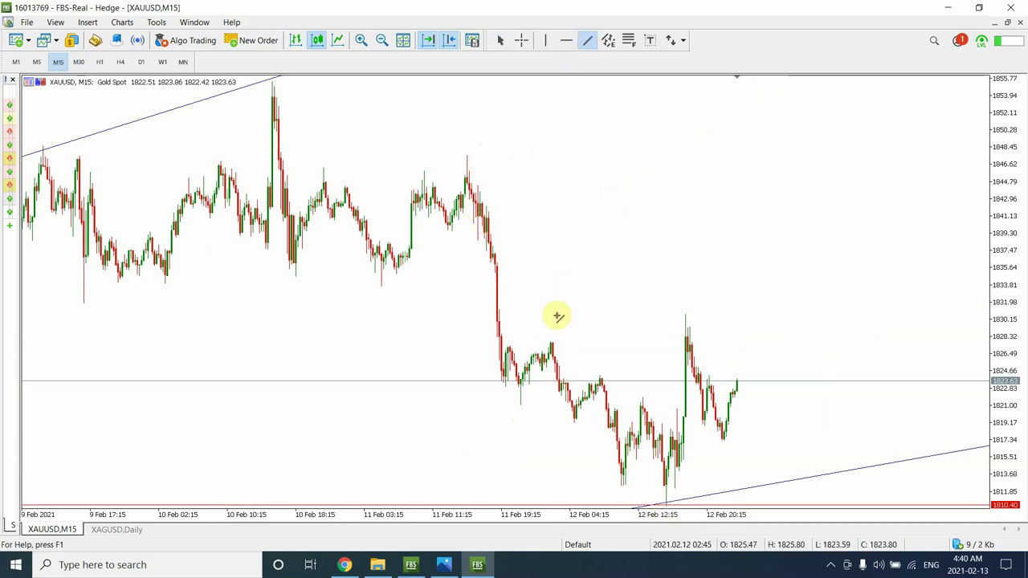
{"action": "left_click_drag", "start_coordinate": [553, 344], "coordinate": [741, 458]}
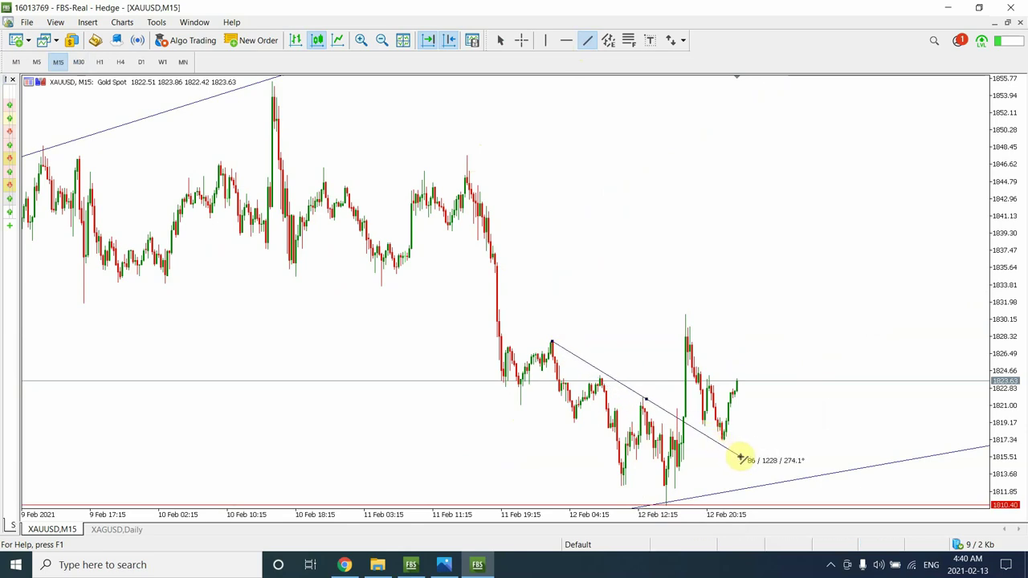
{"action": "left_click_drag", "start_coordinate": [740, 458], "coordinate": [741, 458]}
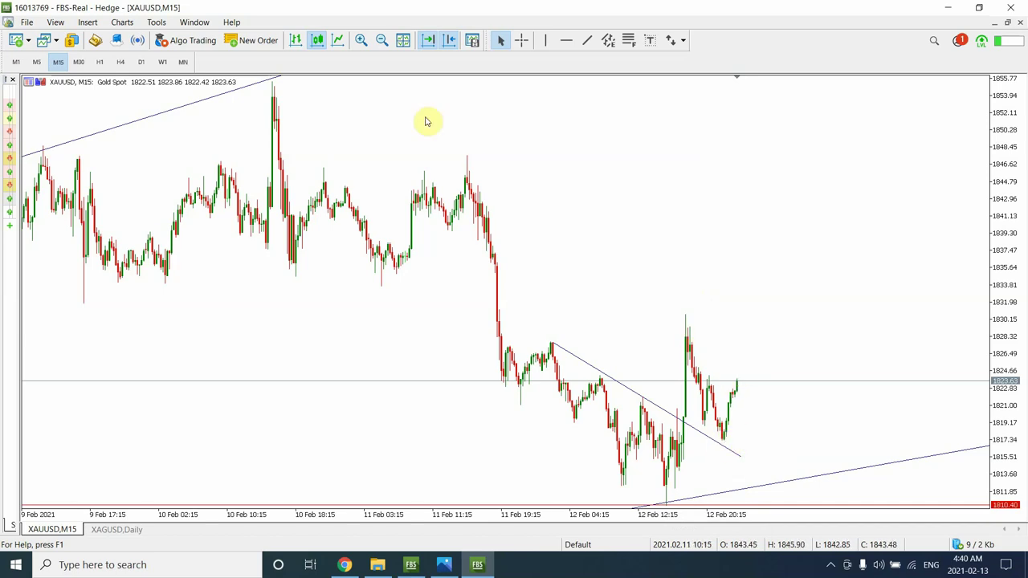
{"action": "left_click", "coordinate": [381, 41]}
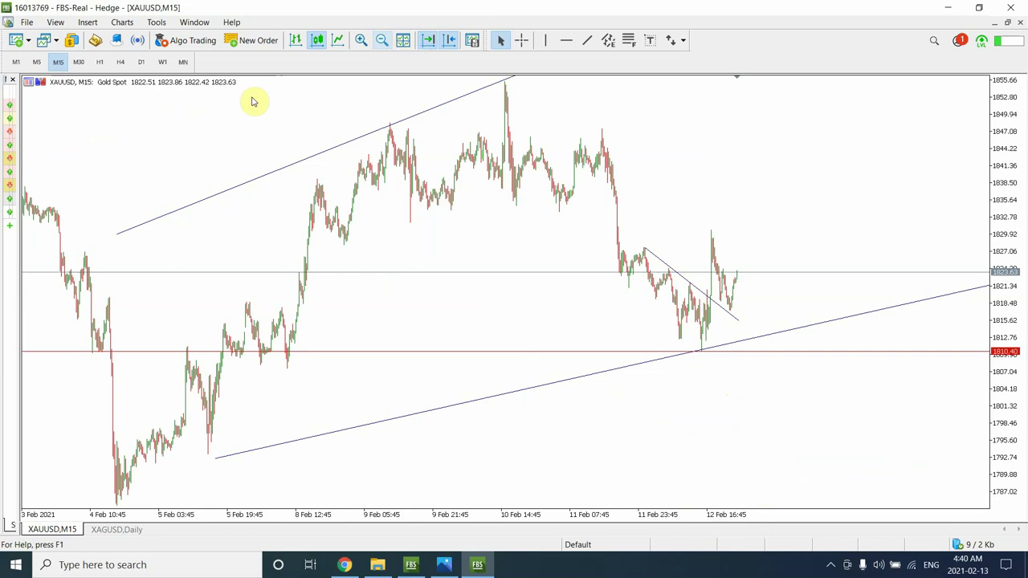
{"action": "left_click", "coordinate": [79, 63]}
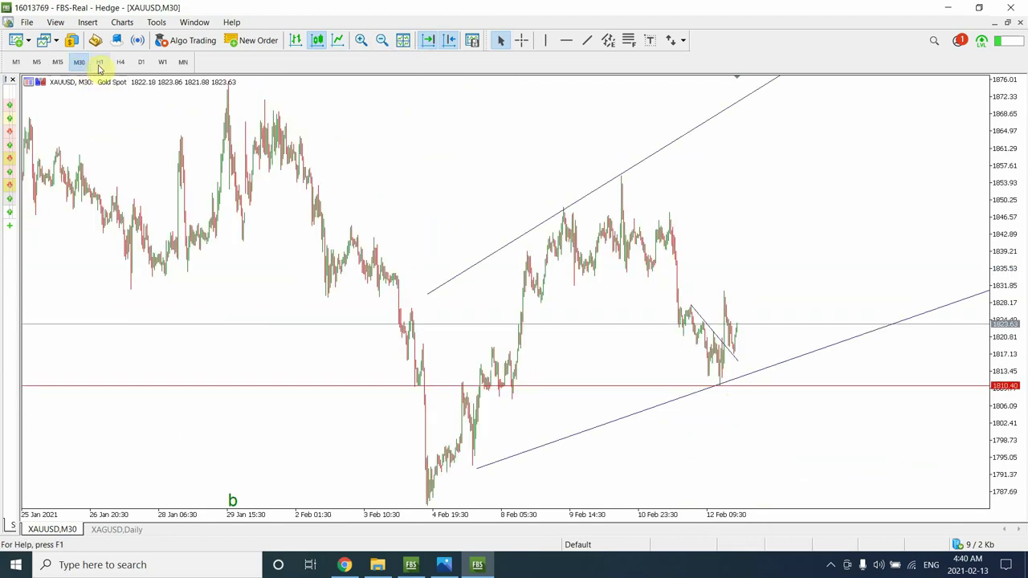
Put gold on 4-hour bars, zoomed to span late November 2020 through mid-February 2021
{"action": "left_click", "coordinate": [99, 63]}
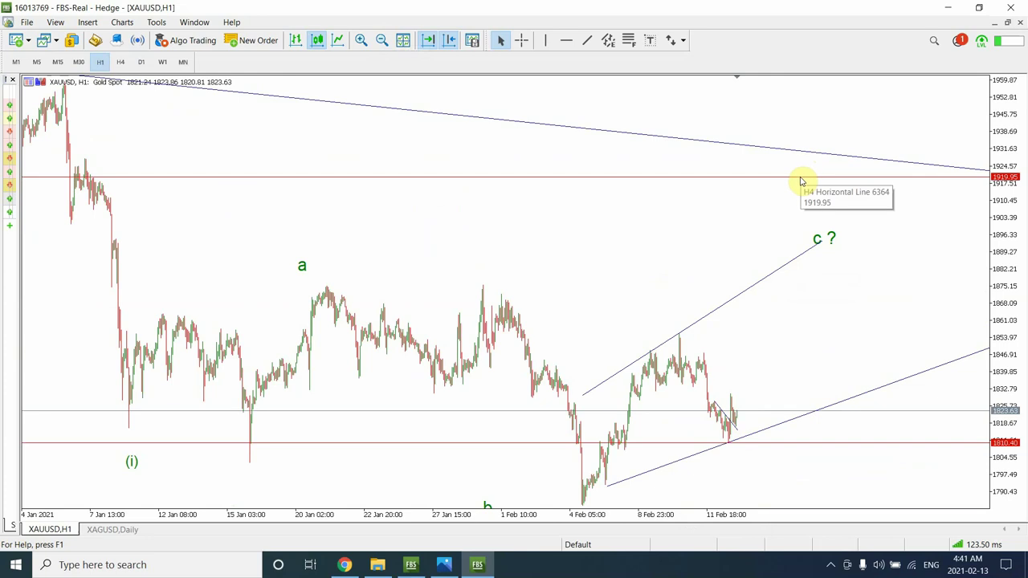
{"action": "left_click", "coordinate": [120, 63]}
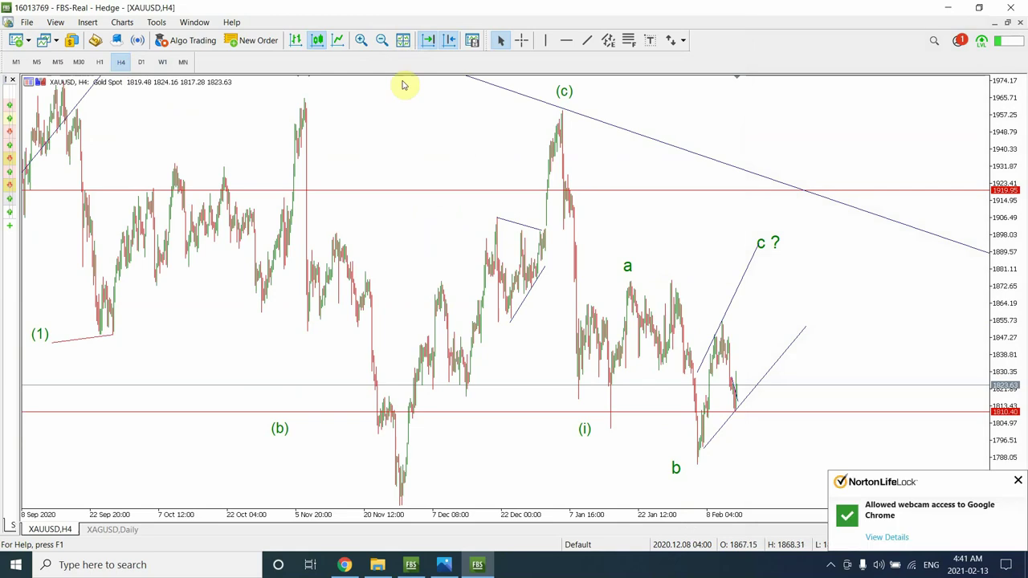
{"action": "left_click", "coordinate": [382, 42]}
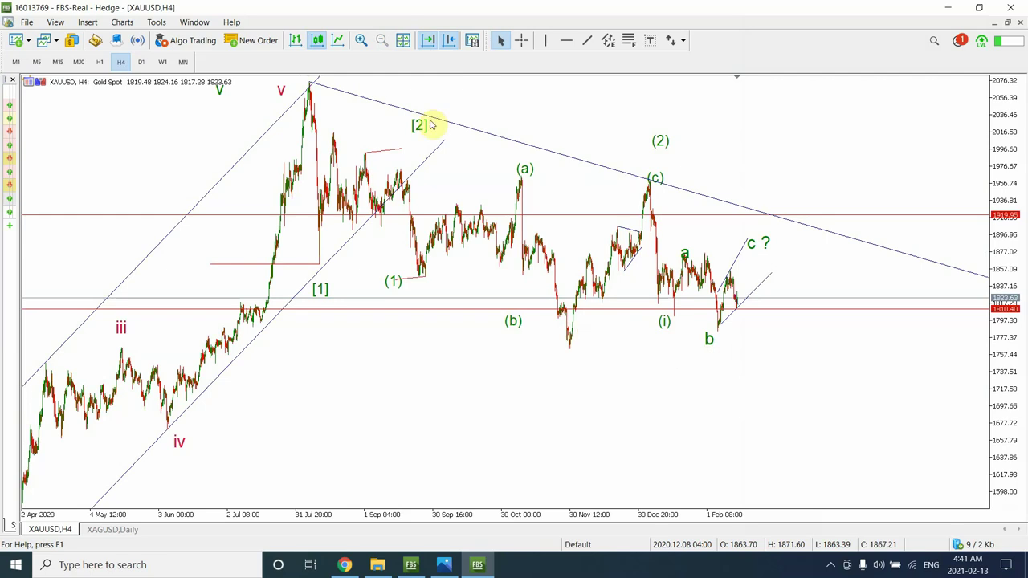
{"action": "left_click", "coordinate": [361, 39]}
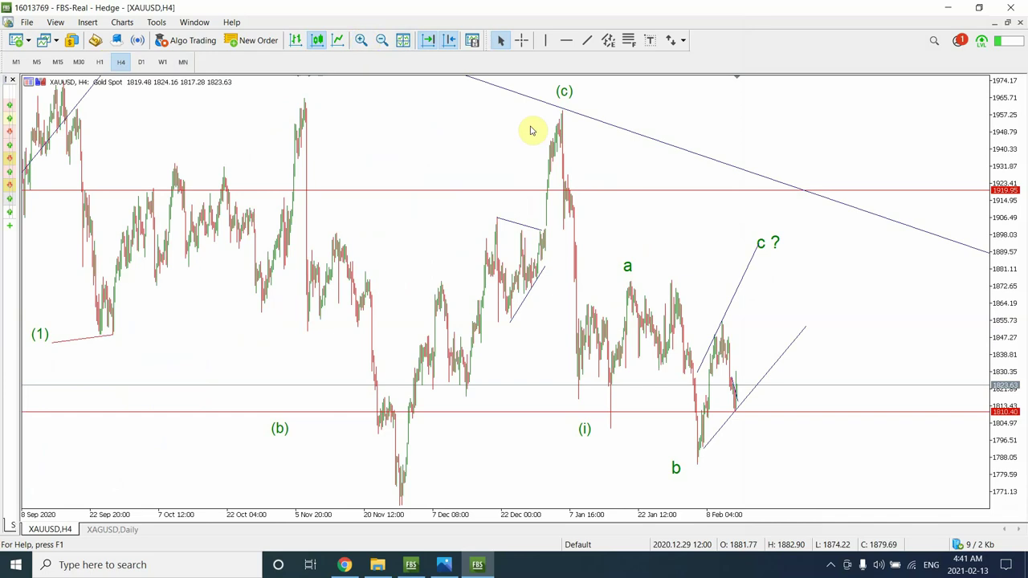
{"action": "left_click", "coordinate": [362, 40]}
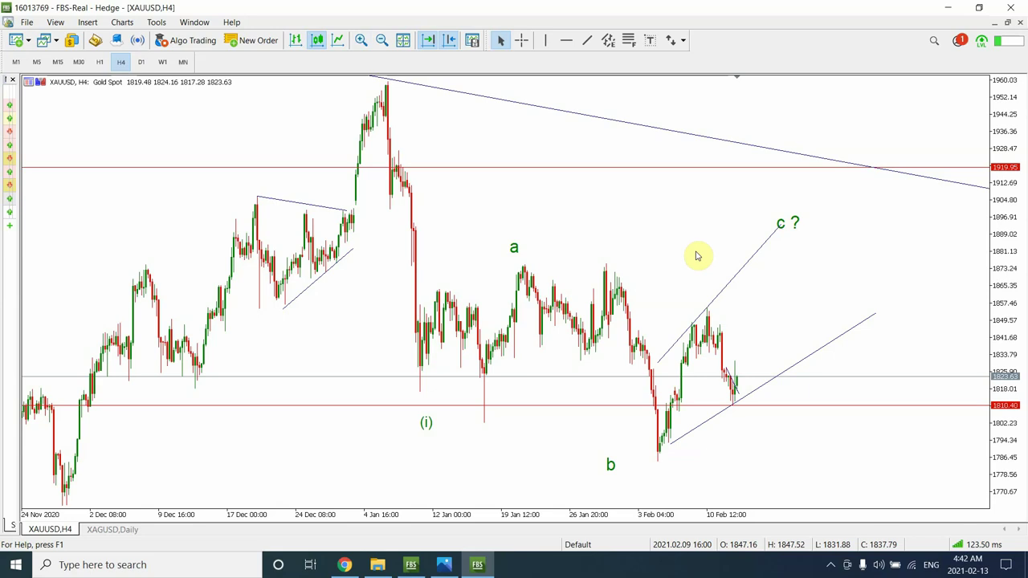
Open the XAGUSD chart, review it zoomed in on monthly bars, and settle on weekly bars
{"action": "left_click", "coordinate": [114, 530]}
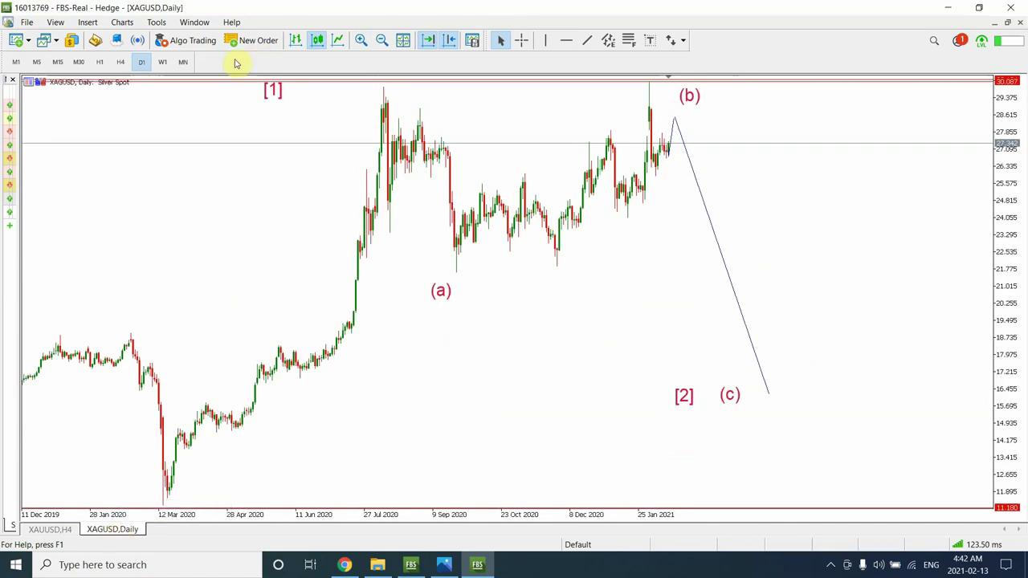
{"action": "left_click", "coordinate": [163, 63]}
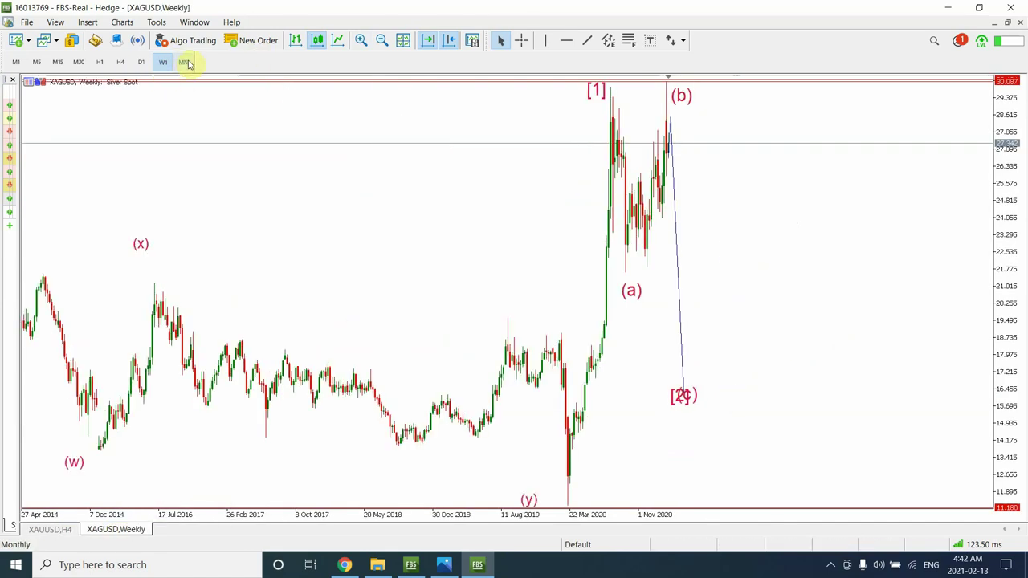
{"action": "left_click", "coordinate": [184, 62]}
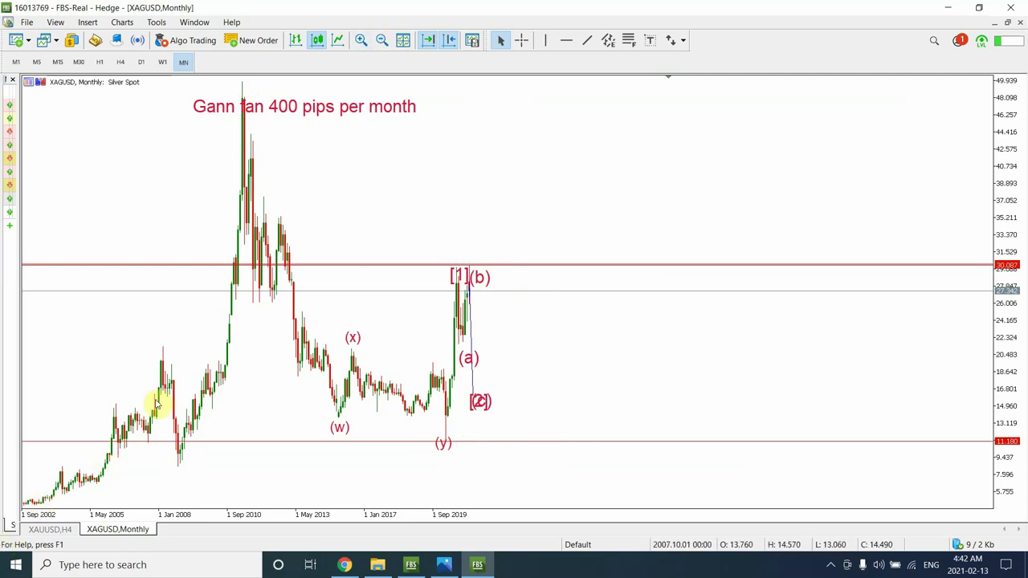
{"action": "mouse_move", "coordinate": [111, 458]}
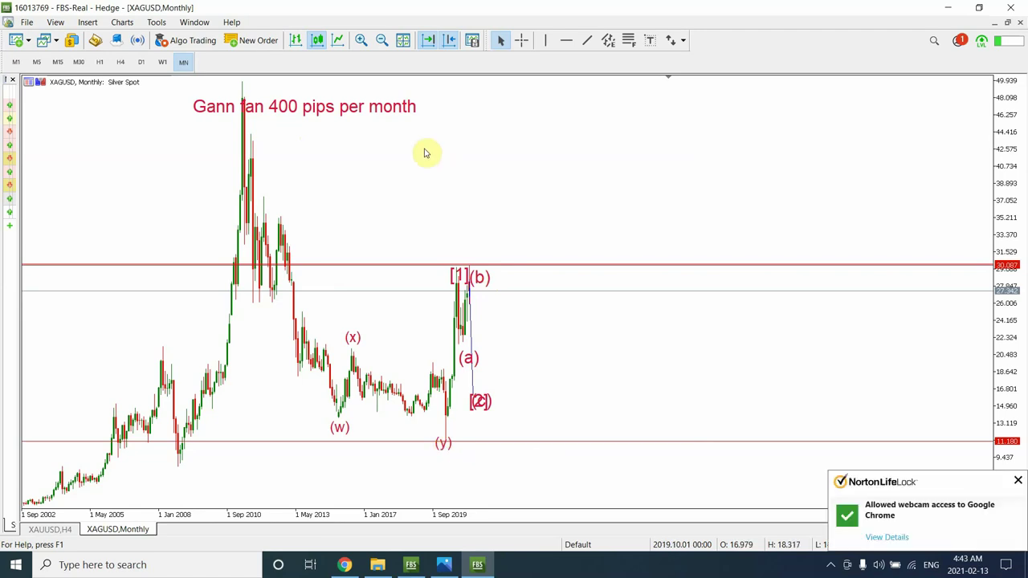
{"action": "left_click", "coordinate": [362, 41]}
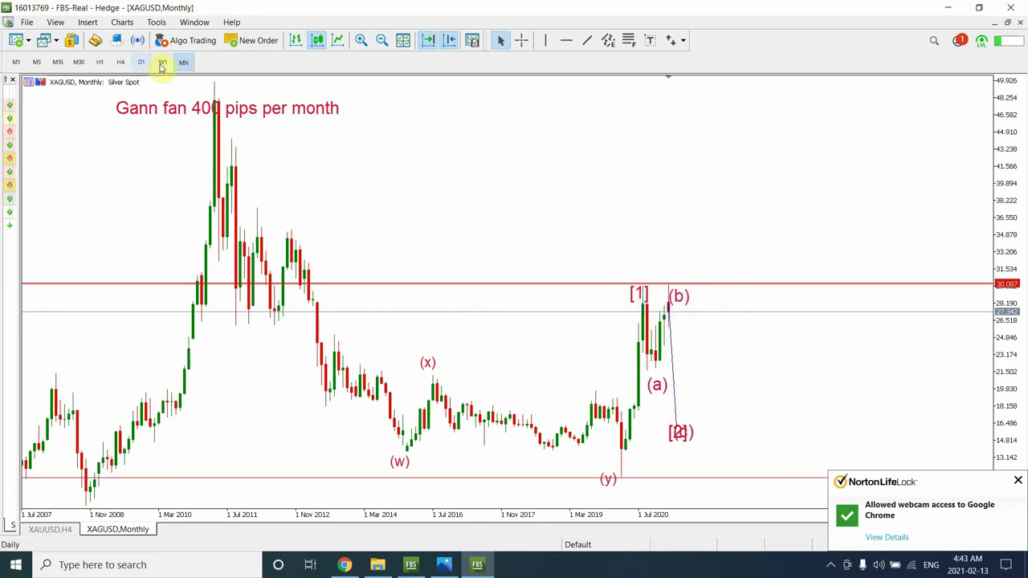
{"action": "left_click", "coordinate": [160, 64]}
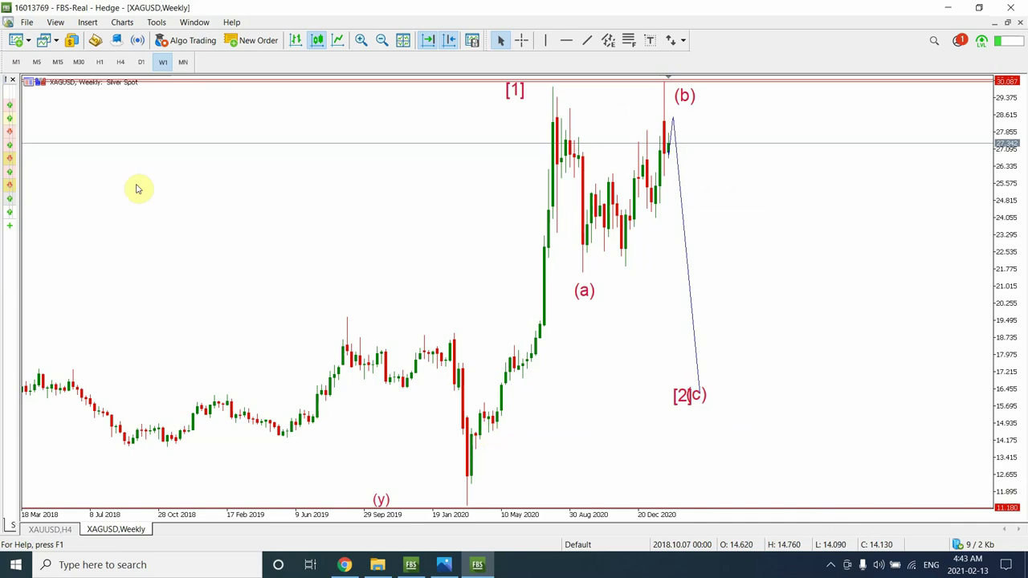
Step silver through D1 and H4 to hourly bars, zoomed out to 26 January–12 February
{"action": "left_click", "coordinate": [142, 63]}
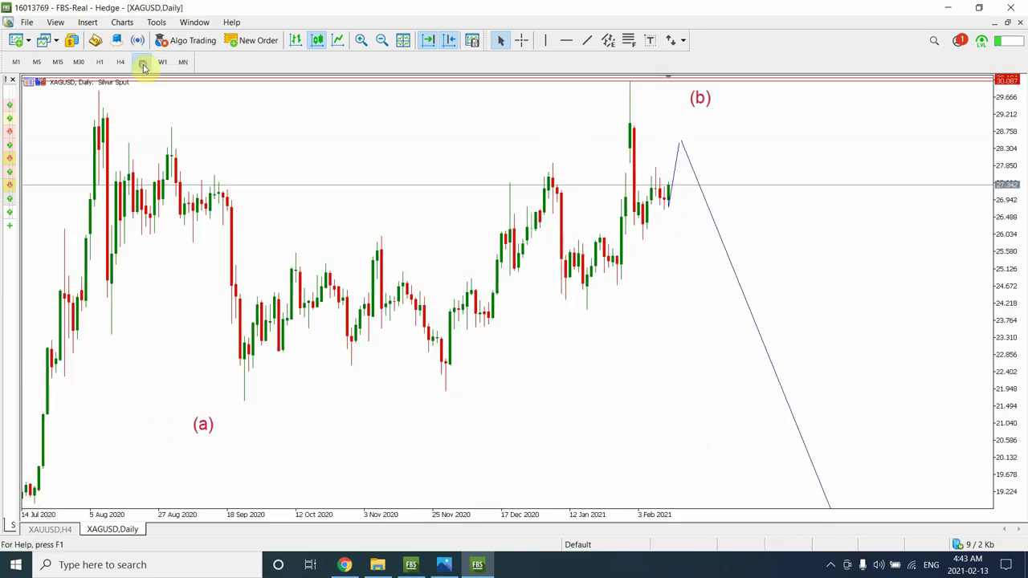
{"action": "left_click", "coordinate": [121, 64]}
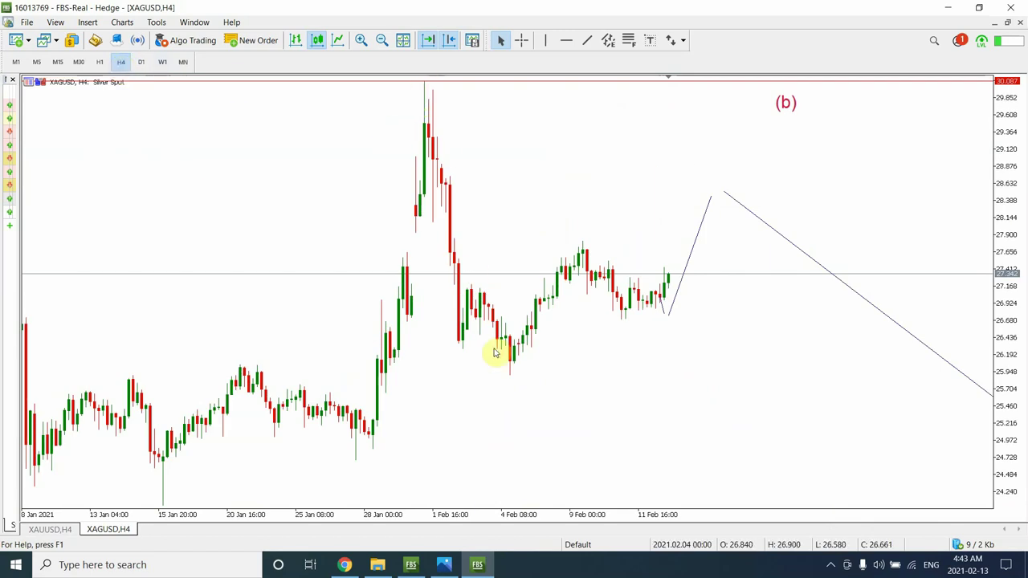
{"action": "left_click", "coordinate": [100, 62]}
{"action": "left_click", "coordinate": [381, 42]}
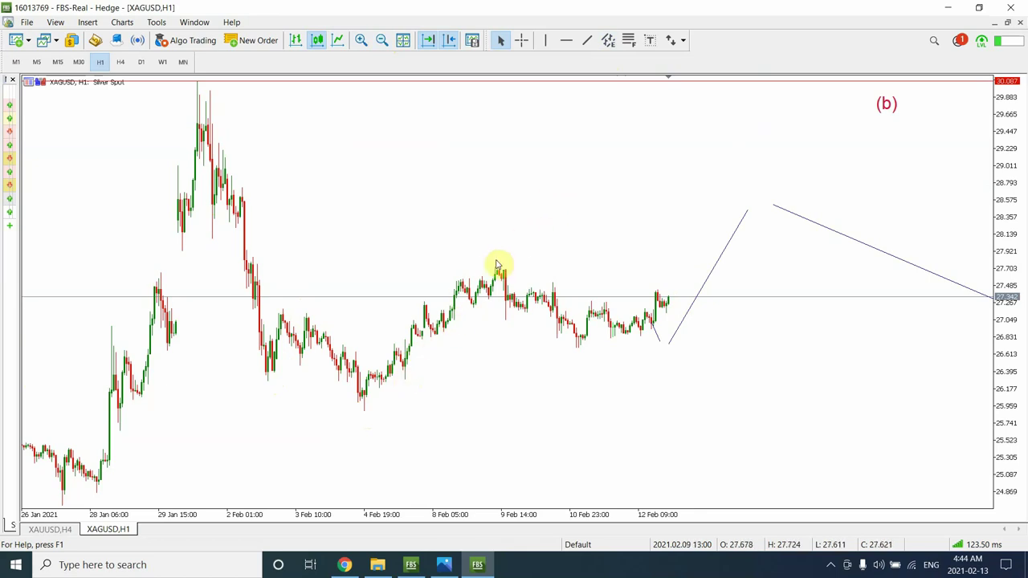
{"action": "mouse_move", "coordinate": [584, 341]}
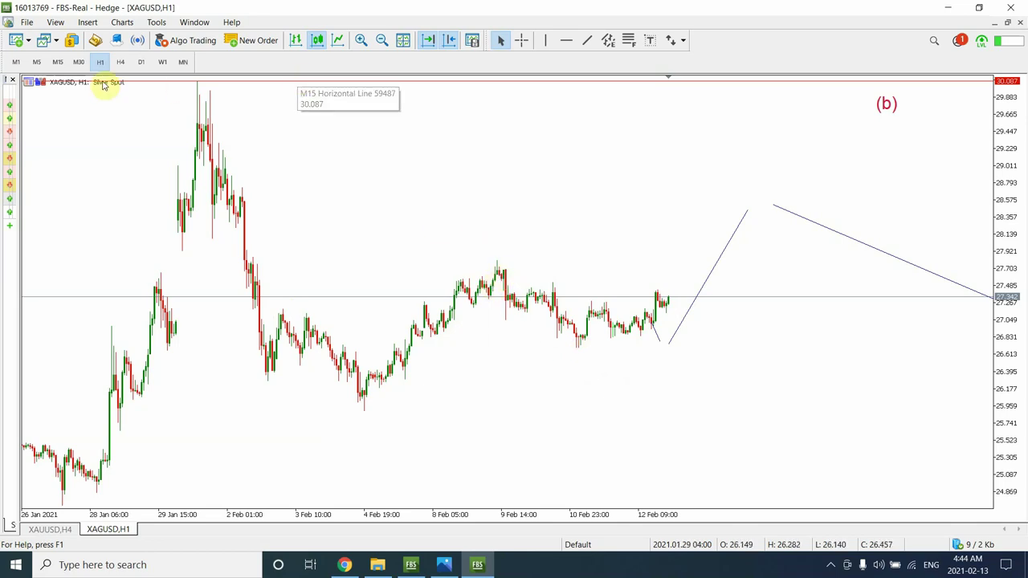
Put silver on M15 bars and zoom out twice to cover 26 January through 12 February
{"action": "left_click", "coordinate": [58, 62]}
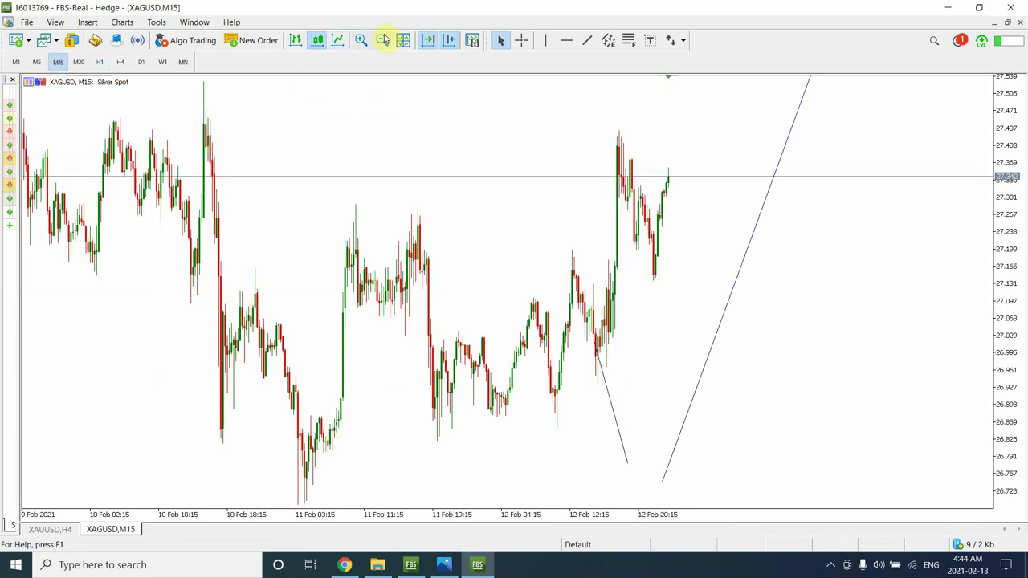
{"action": "left_click", "coordinate": [382, 40]}
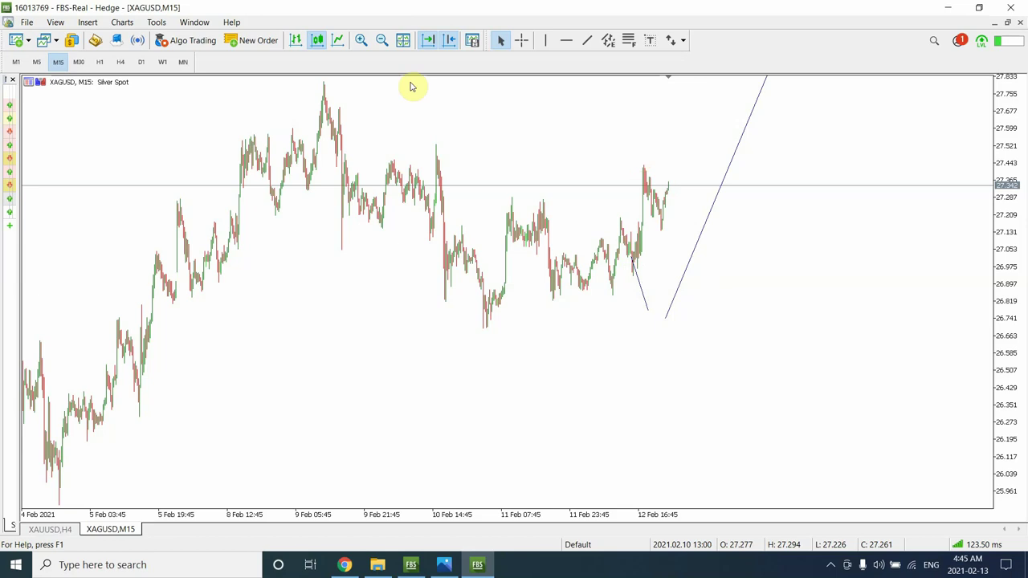
{"action": "left_click", "coordinate": [381, 39]}
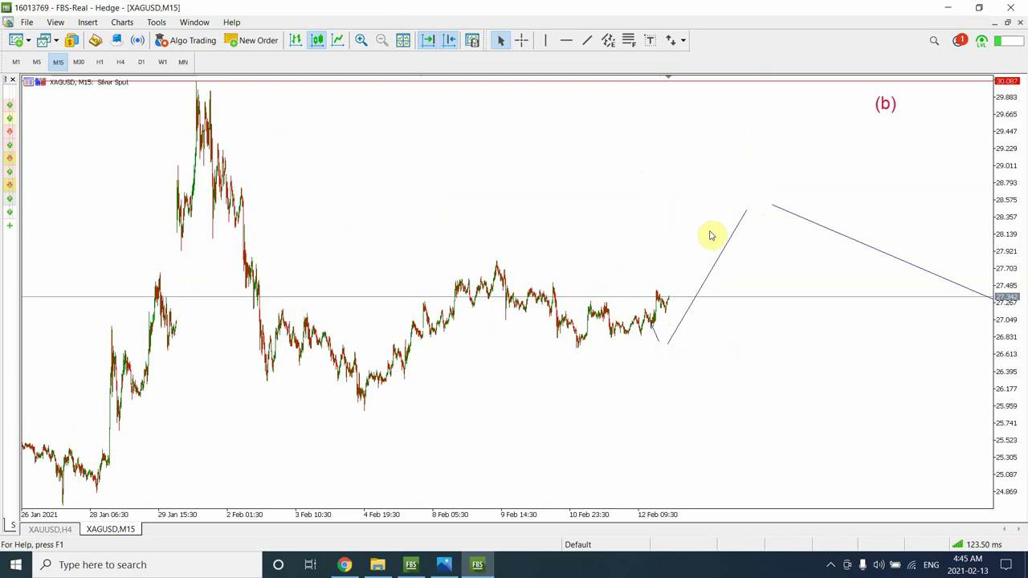
Draw a rising equidistant channel from the 4 Feb low up to the 9 Feb high on silver M15
{"action": "left_click", "coordinate": [608, 40]}
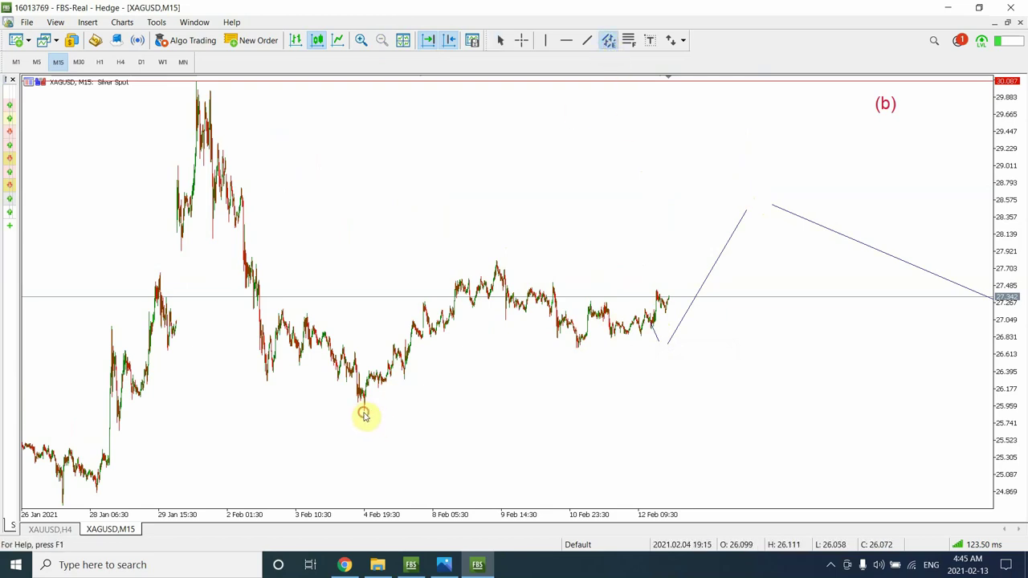
{"action": "left_click_drag", "start_coordinate": [364, 413], "coordinate": [773, 299]}
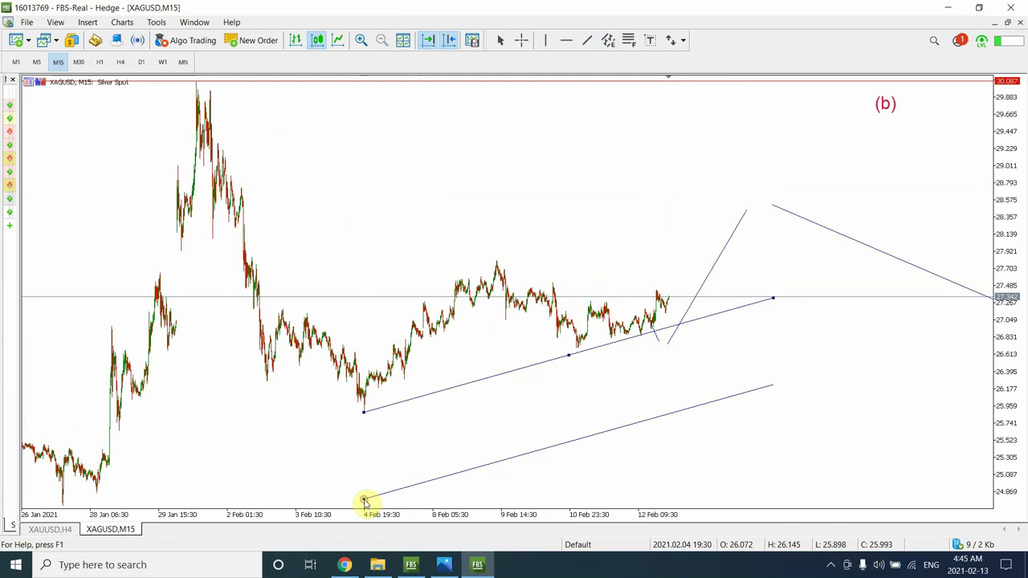
{"action": "left_click_drag", "start_coordinate": [364, 501], "coordinate": [420, 282]}
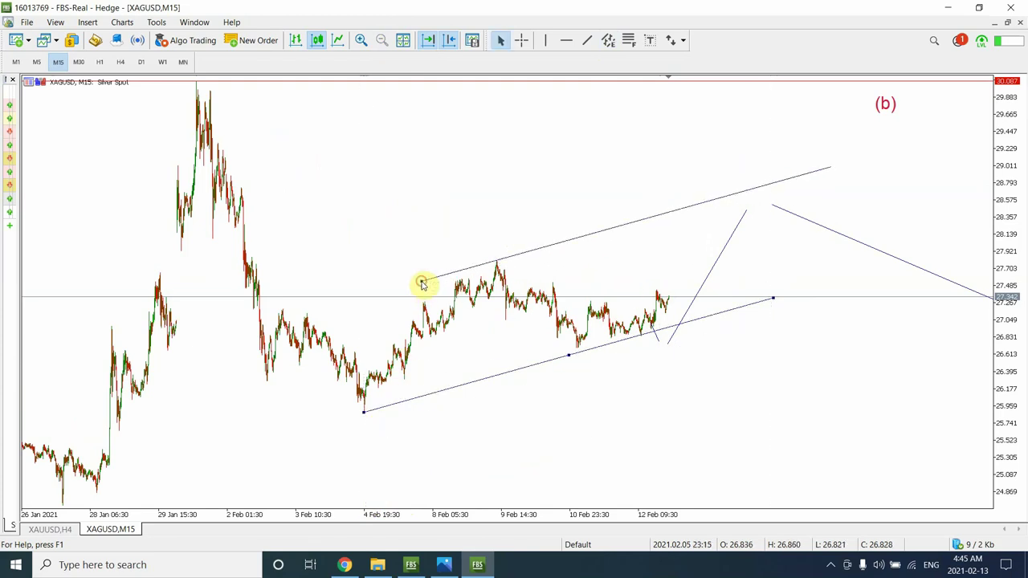
{"action": "left_click", "coordinate": [508, 264]}
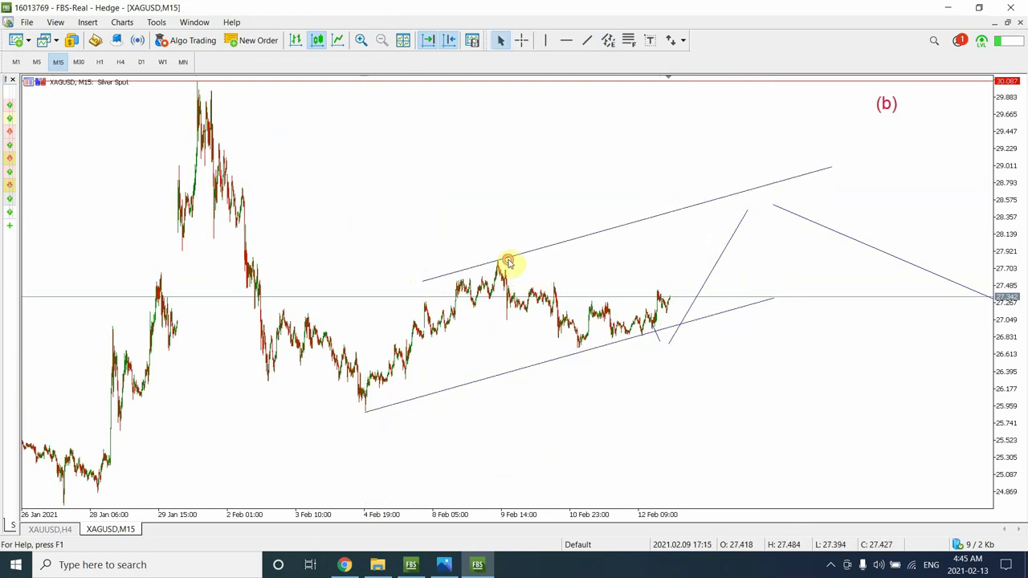
{"action": "left_click", "coordinate": [629, 41]}
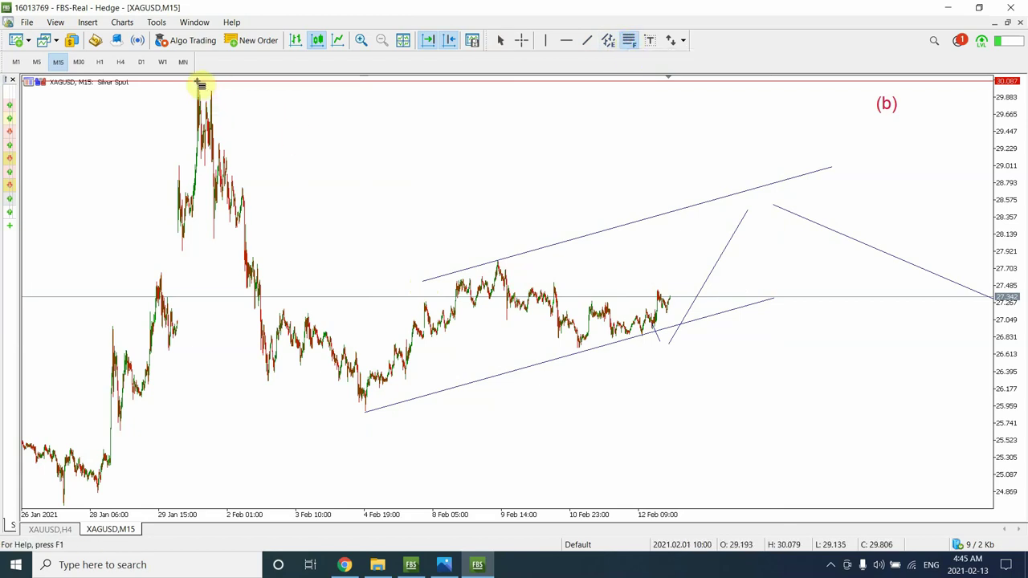
{"action": "left_click", "coordinate": [501, 44]}
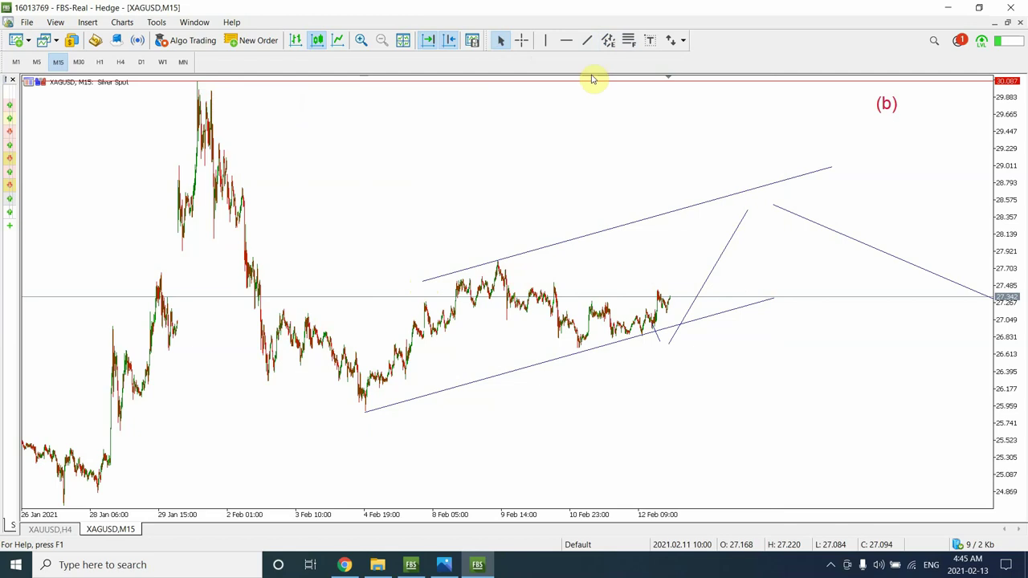
Place two horizontal resistance lines at 28.825 and 28.093 on the silver M15 chart
{"action": "left_click", "coordinate": [567, 40]}
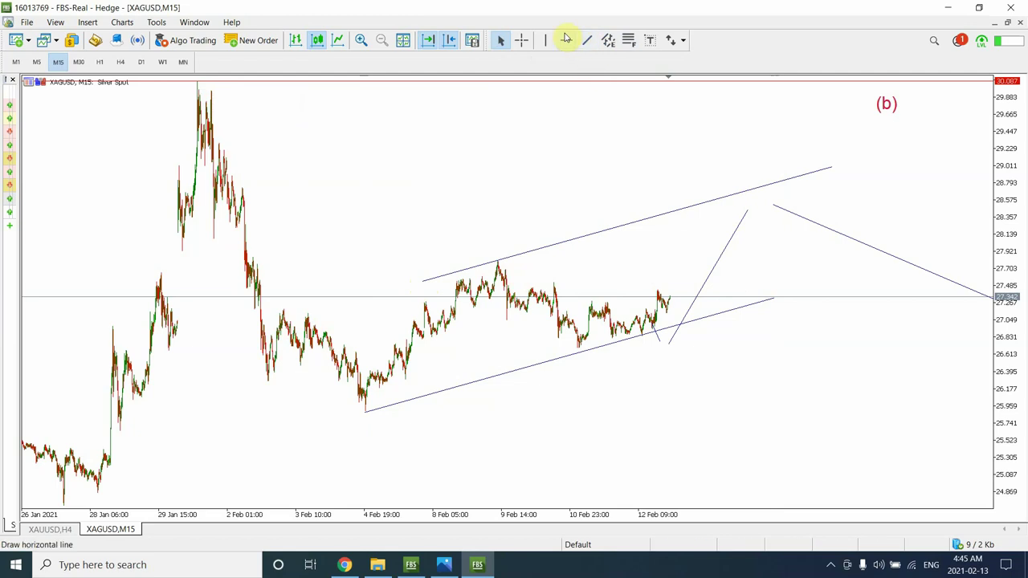
{"action": "left_click", "coordinate": [483, 207]}
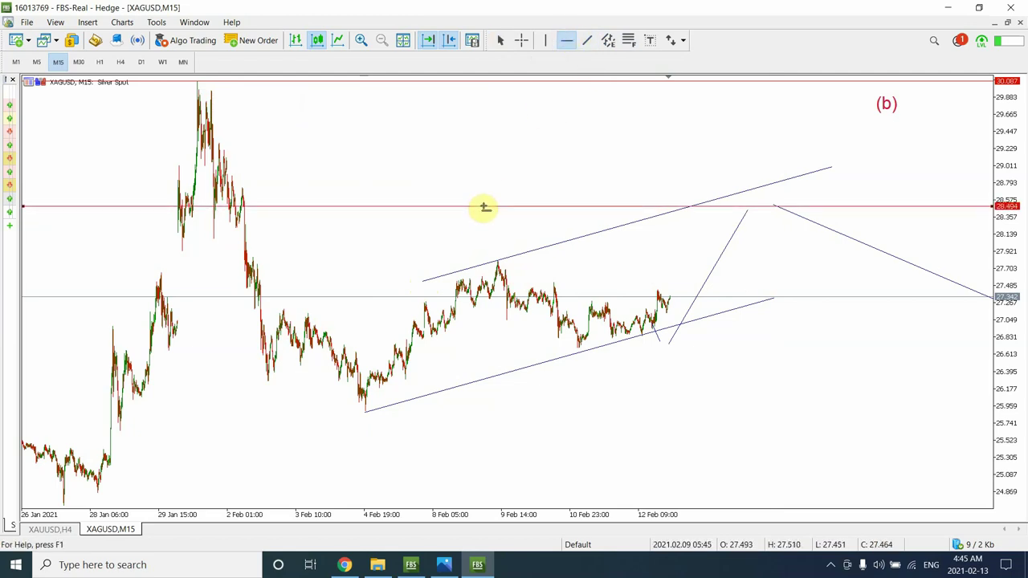
{"action": "left_click_drag", "start_coordinate": [484, 207], "coordinate": [507, 177]}
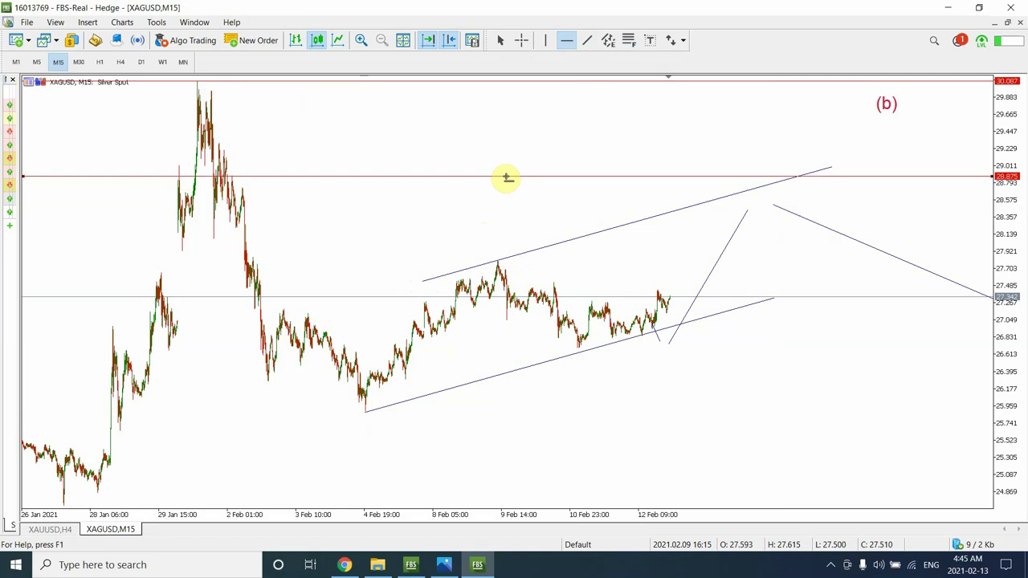
{"action": "left_click", "coordinate": [565, 42]}
{"action": "left_click_drag", "start_coordinate": [366, 207], "coordinate": [363, 239]}
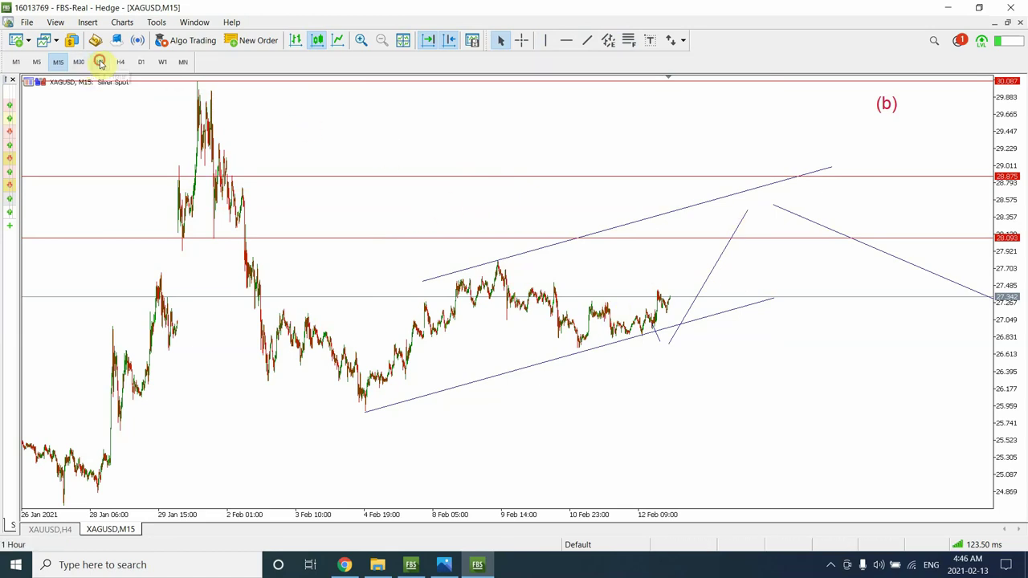
Switch silver to H1 to see the channel and red resistance lines on hourly bars
{"action": "left_click", "coordinate": [99, 62]}
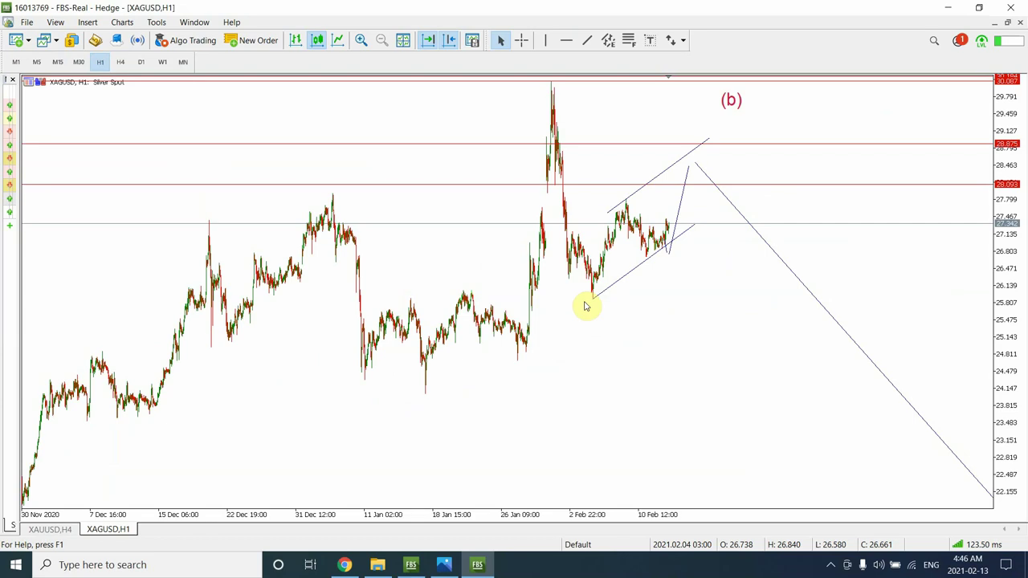